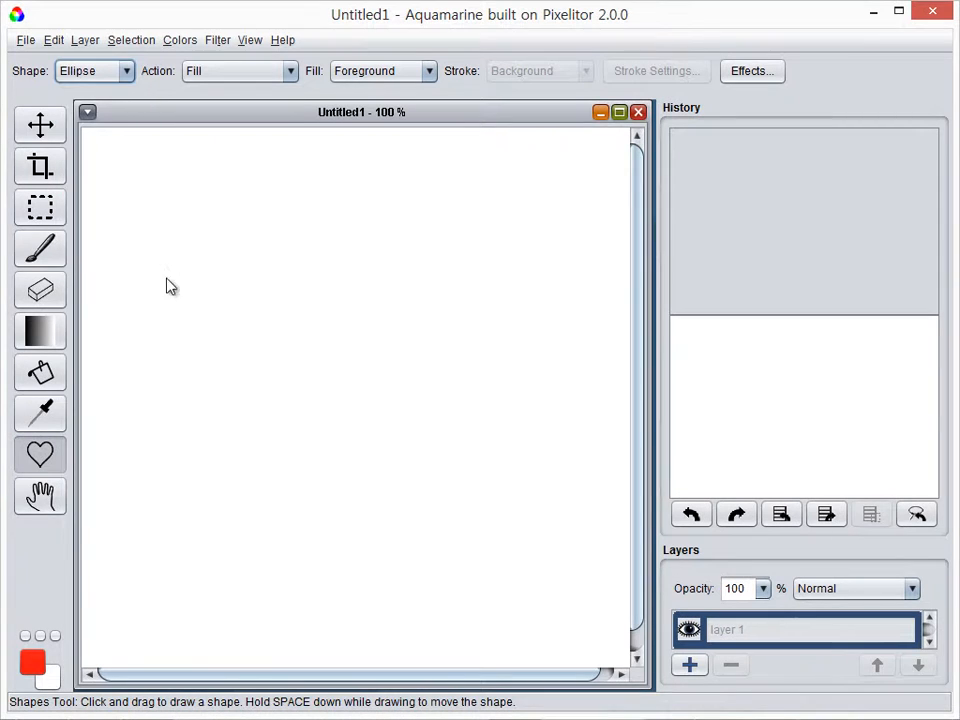
- Draw a large filled red ellipse in the canvas and recolor it orange with the Paint Bucket
drag(167, 286, 508, 574)
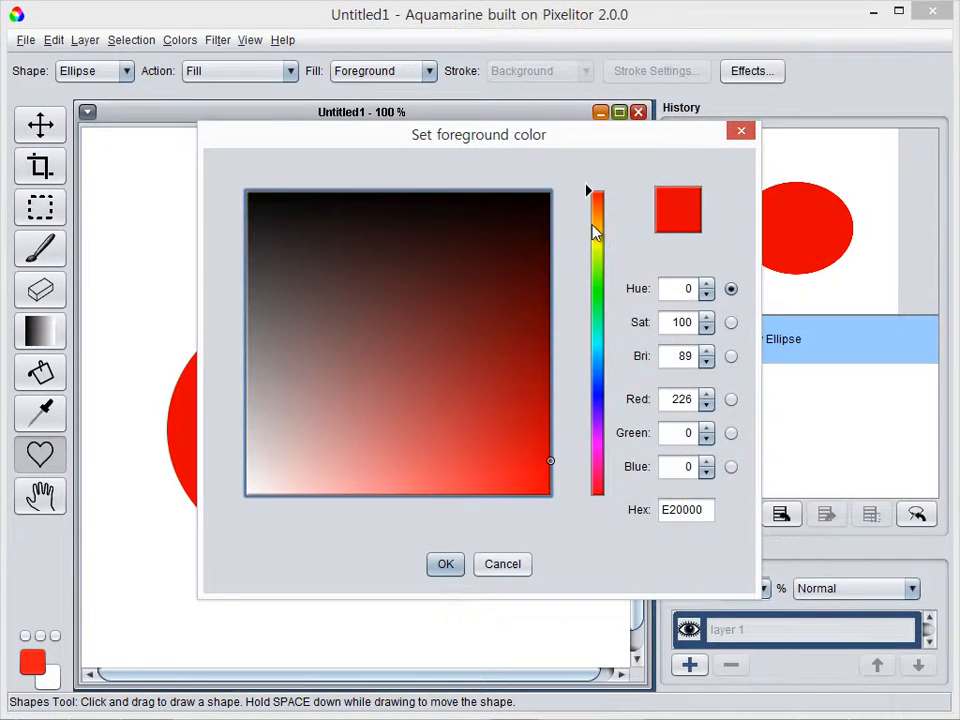
click(595, 226)
click(440, 548)
click(50, 367)
click(230, 400)
- Paint two pointed orange cat ears on top of the ellipse with the hard brush at radius 10
key(b)
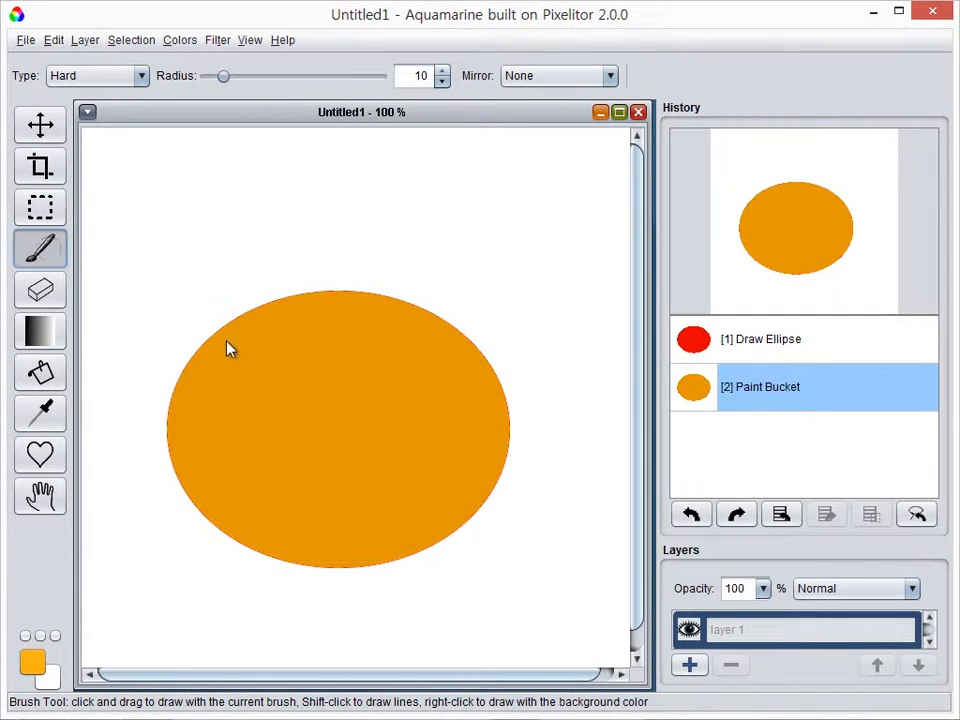
mouse_move(210, 335)
mouse_down()
mouse_move(220, 285)
mouse_move(286, 310)
mouse_up()
mouse_move(400, 300)
mouse_down()
mouse_move(441, 252)
mouse_move(463, 325)
mouse_up()
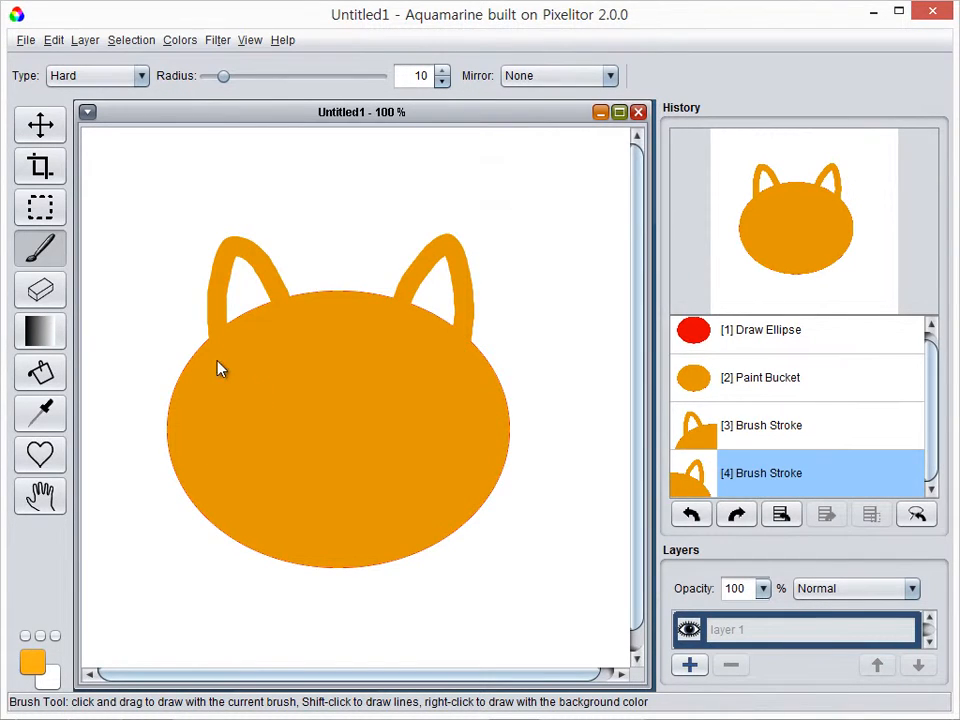
- Set the foreground color to black and paint two round eyes, a nose with a vertical line, and a smiling mouth
click(33, 662)
drag(536, 212, 553, 193)
click(445, 564)
drag(276, 374, 264, 394)
drag(390, 372, 389, 396)
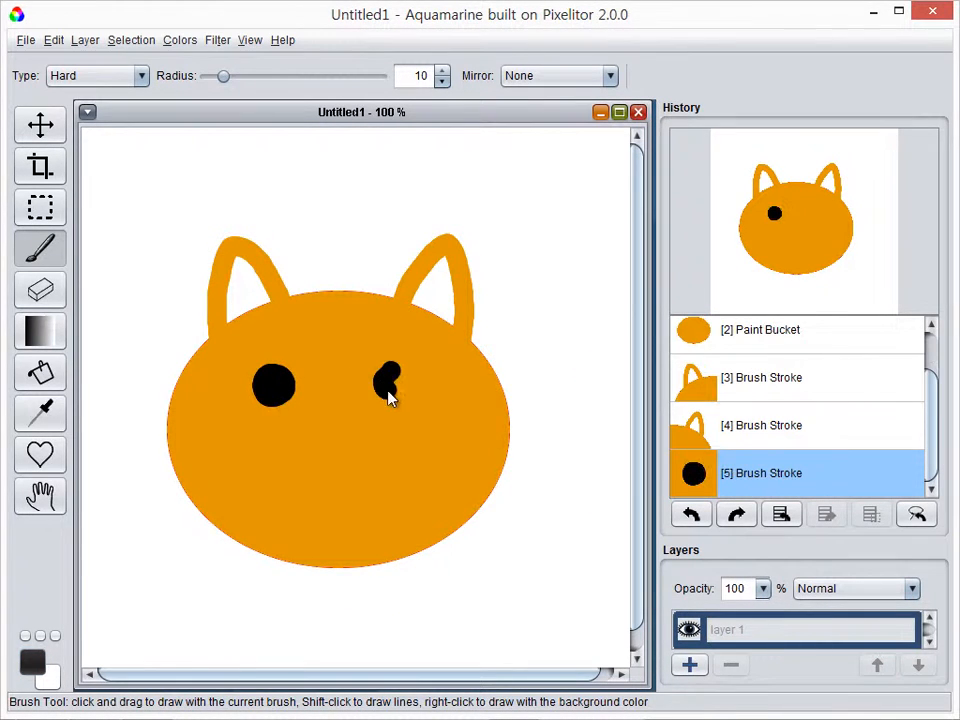
mouse_move(318, 413)
mouse_down()
mouse_move(347, 429)
mouse_move(342, 512)
mouse_up()
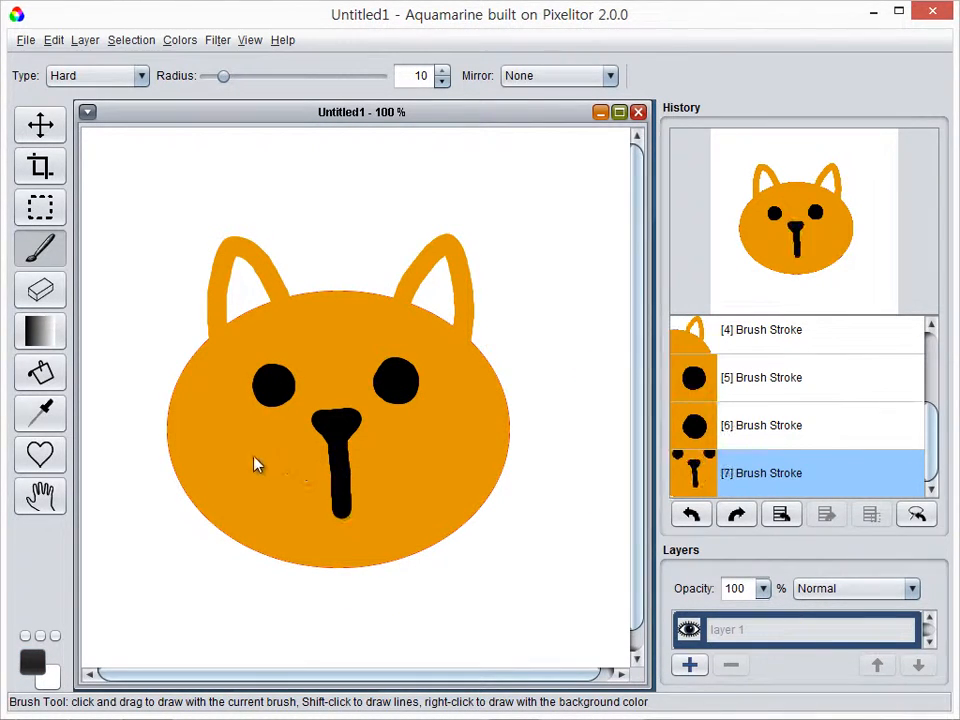
mouse_move(248, 458)
mouse_down()
mouse_move(289, 505)
mouse_move(394, 509)
mouse_move(446, 454)
mouse_up()
- Apply a Gaussian Blur with radius 5 to the cat face drawing
click(217, 40)
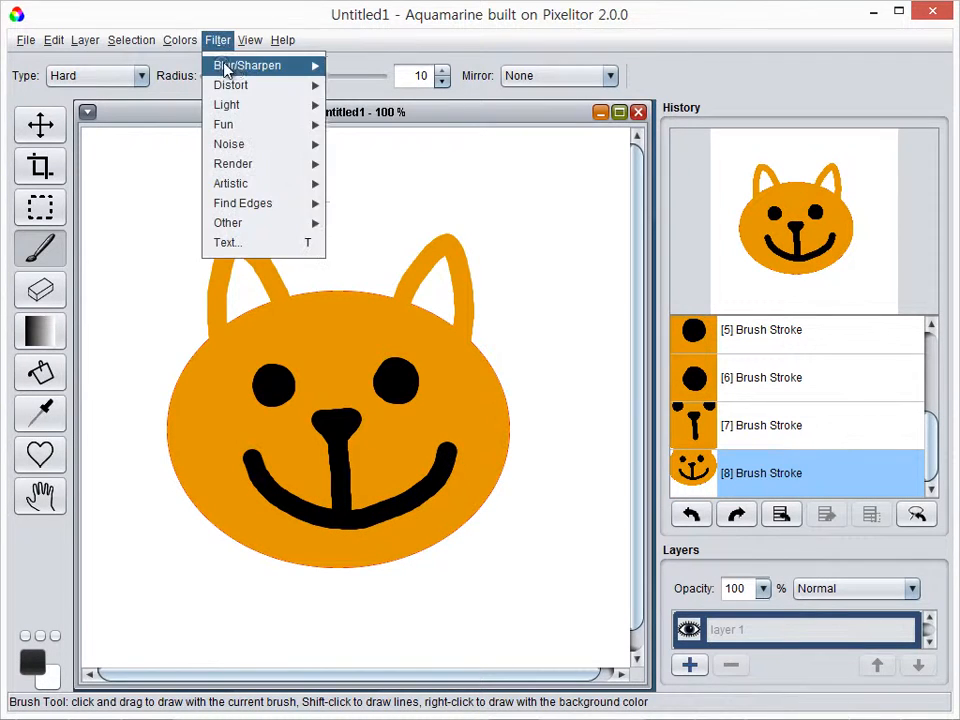
mouse_move(240, 65)
click(380, 72)
click(690, 114)
click(690, 114)
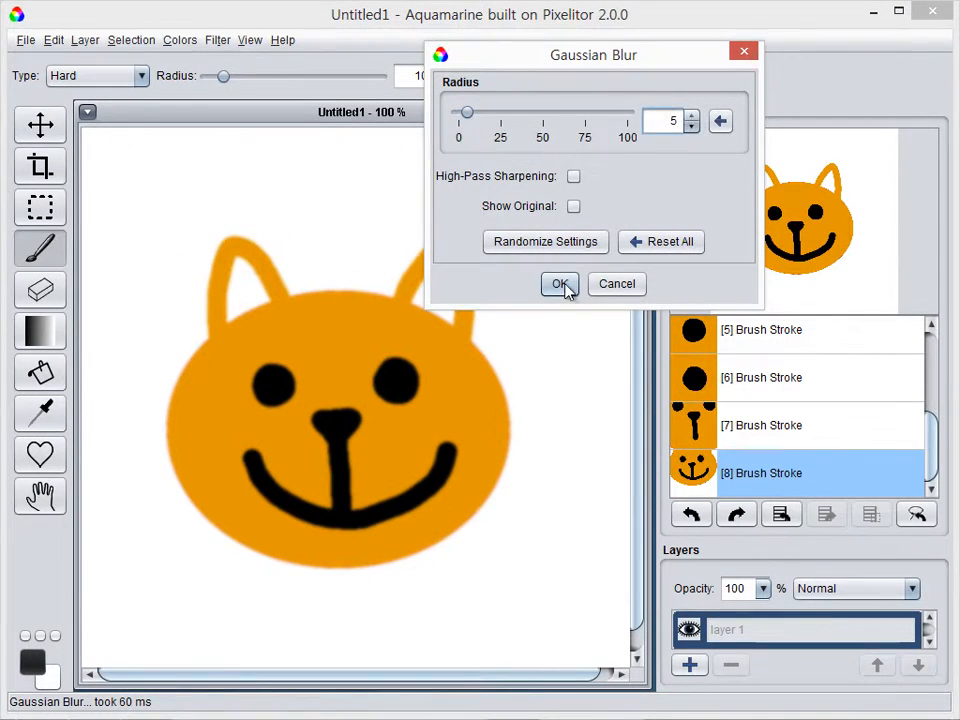
click(560, 283)
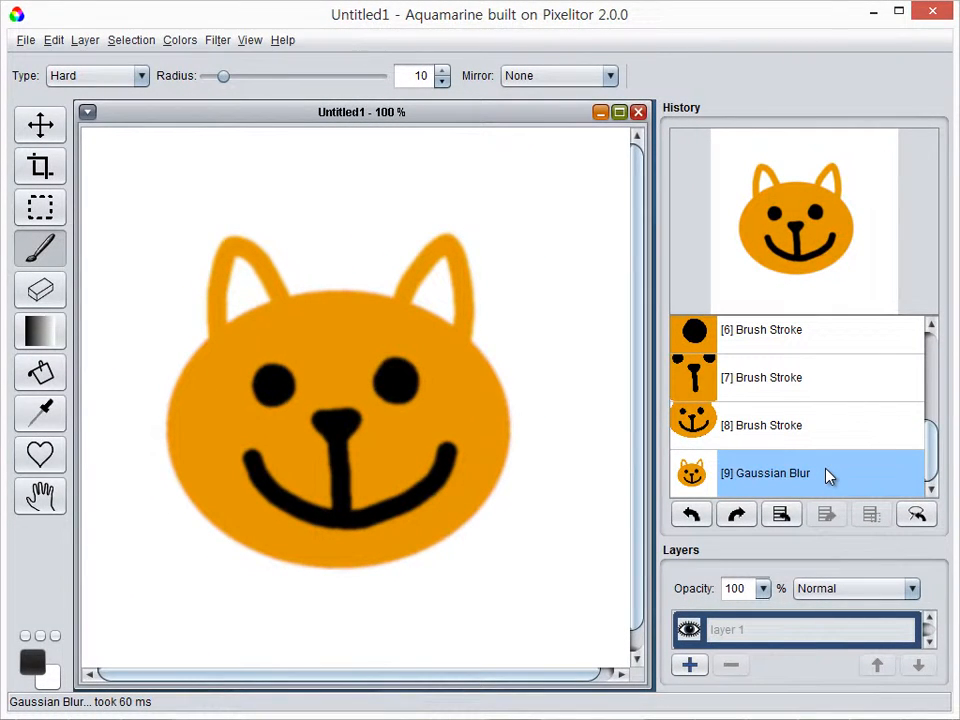
- Undo the blur, mouth and nose edits, and redo the nose and mouth strokes
key(ctrl+z)
key(ctrl+z)
key(ctrl+z)
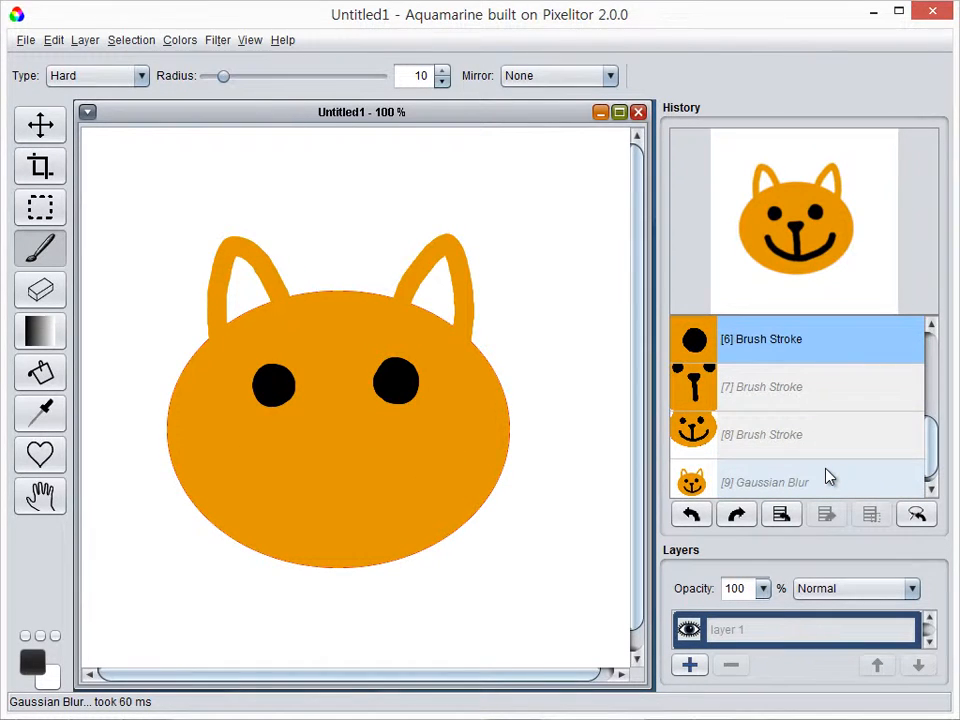
key(ctrl+shift+z)
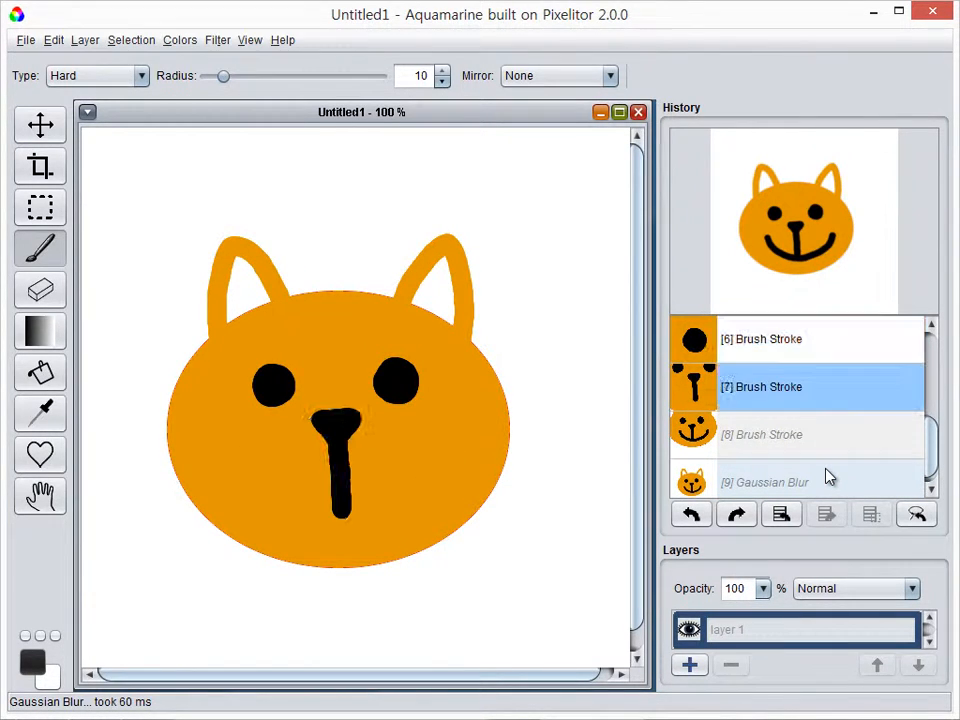
key(ctrl+shift+z)
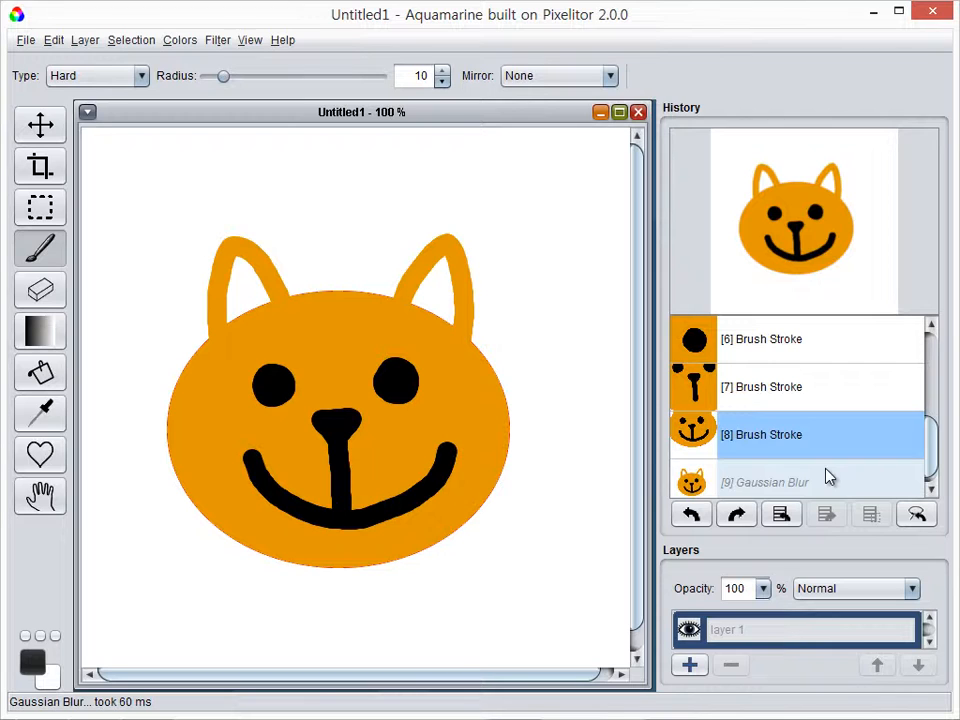
- Selectively undo only the nose brush stroke, history entry [7]
click(843, 393)
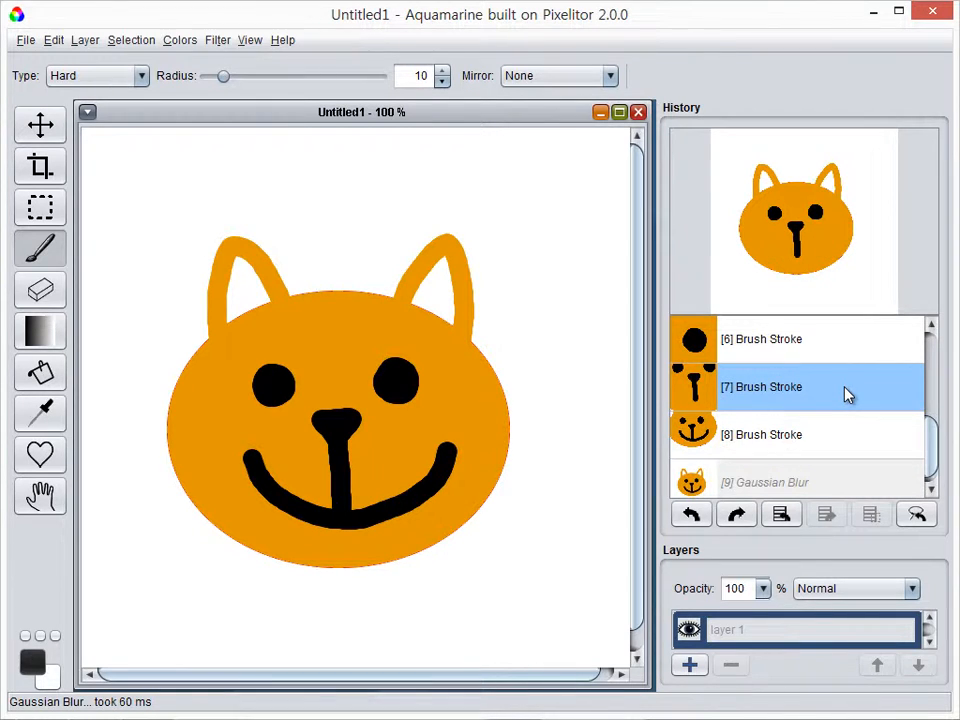
click(791, 527)
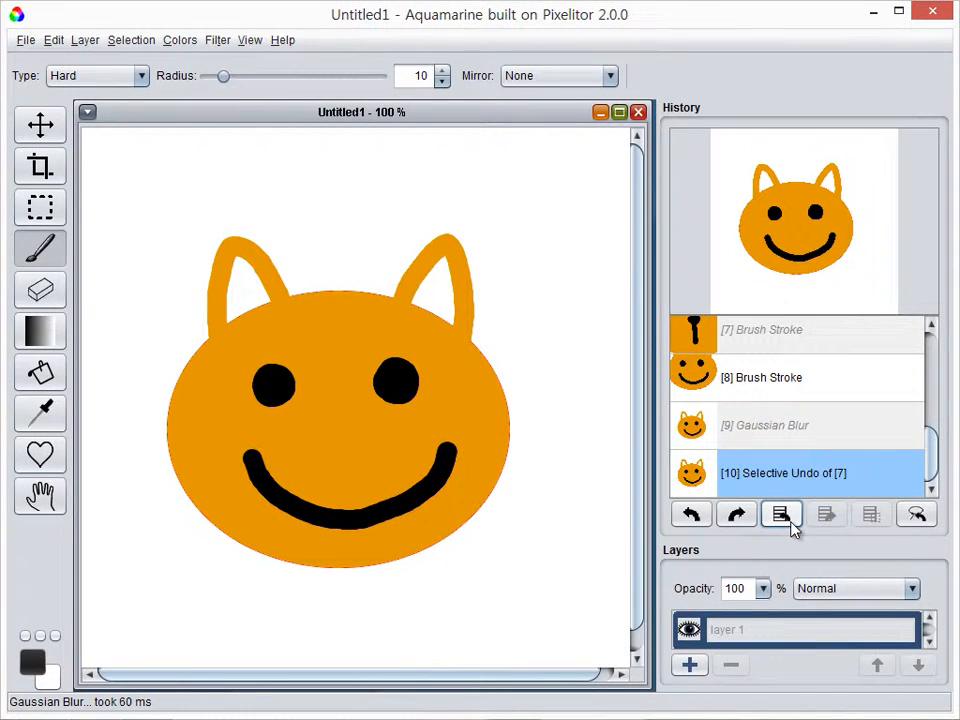
click(53, 40)
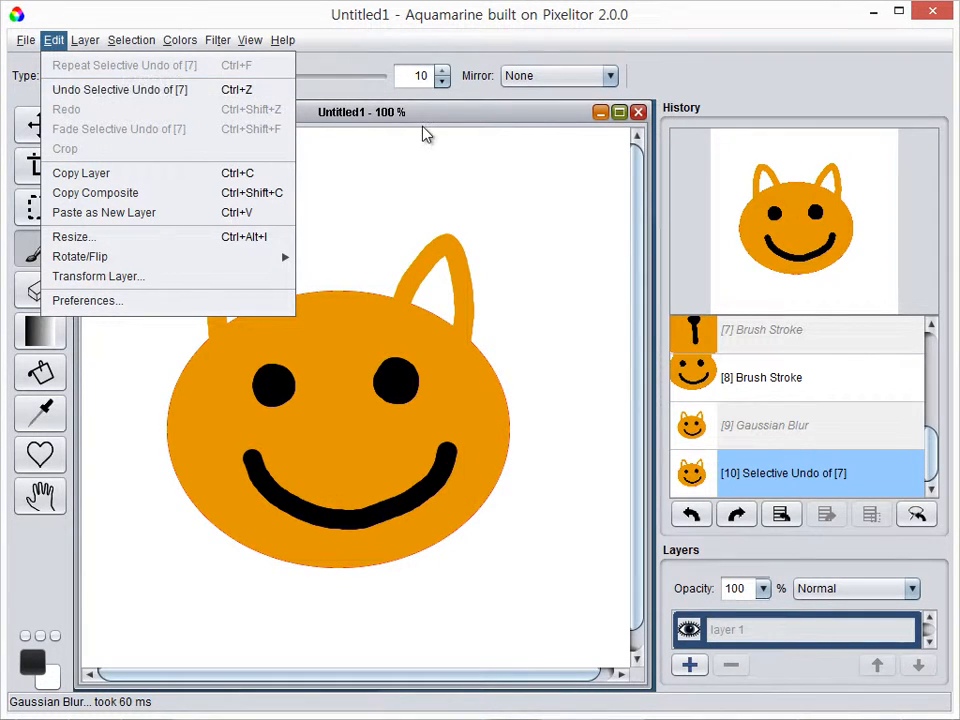
click(838, 476)
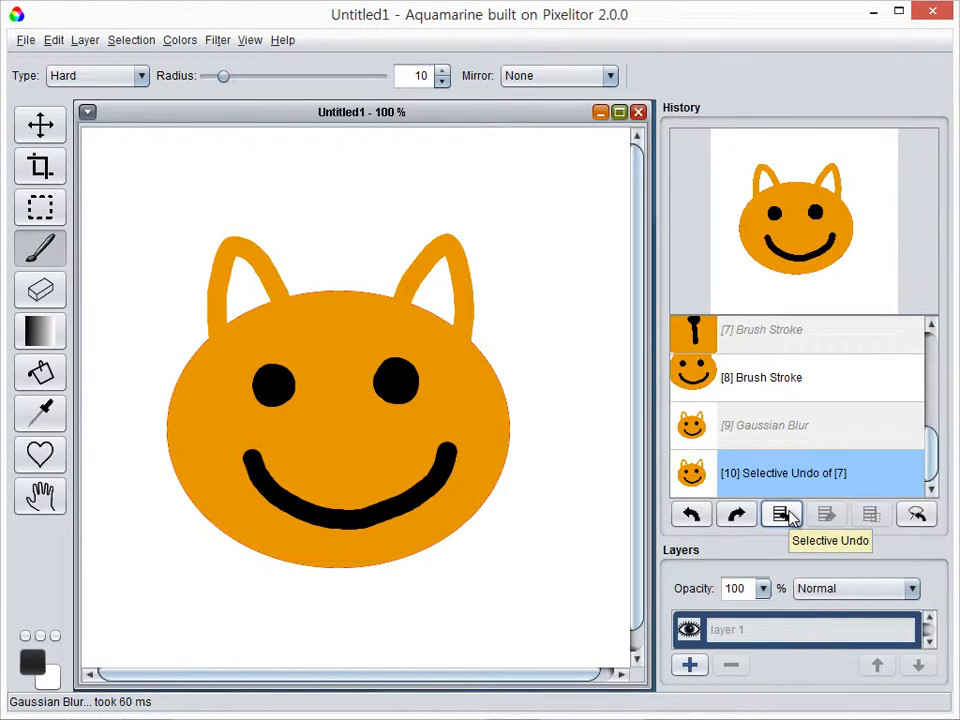
- Selectively redo the nose brush stroke [7] and the Gaussian Blur [9] from the history
click(814, 335)
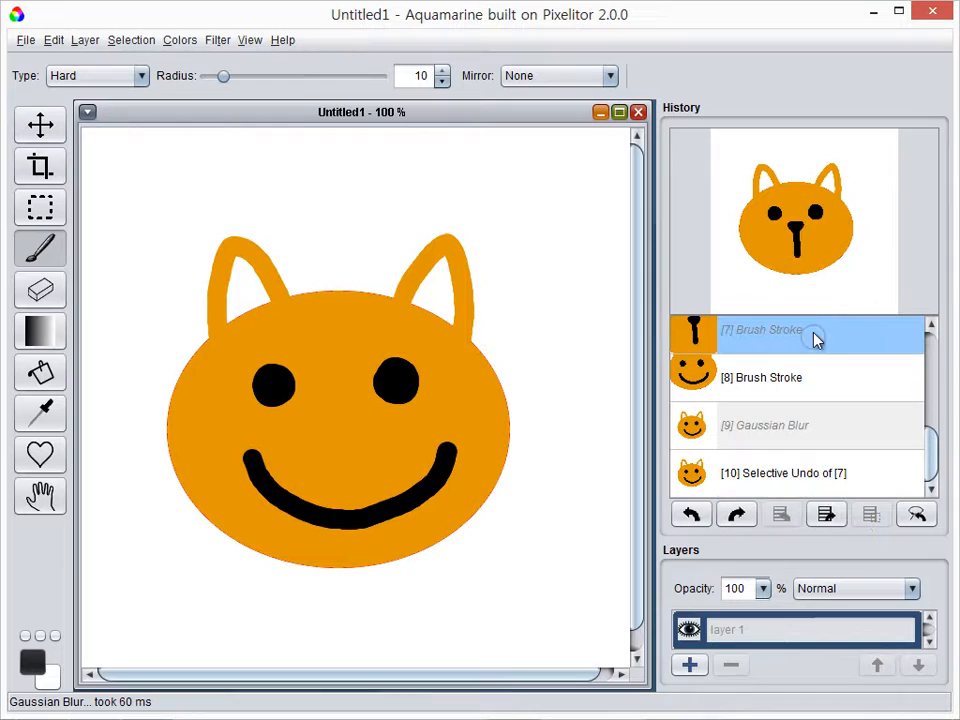
click(826, 516)
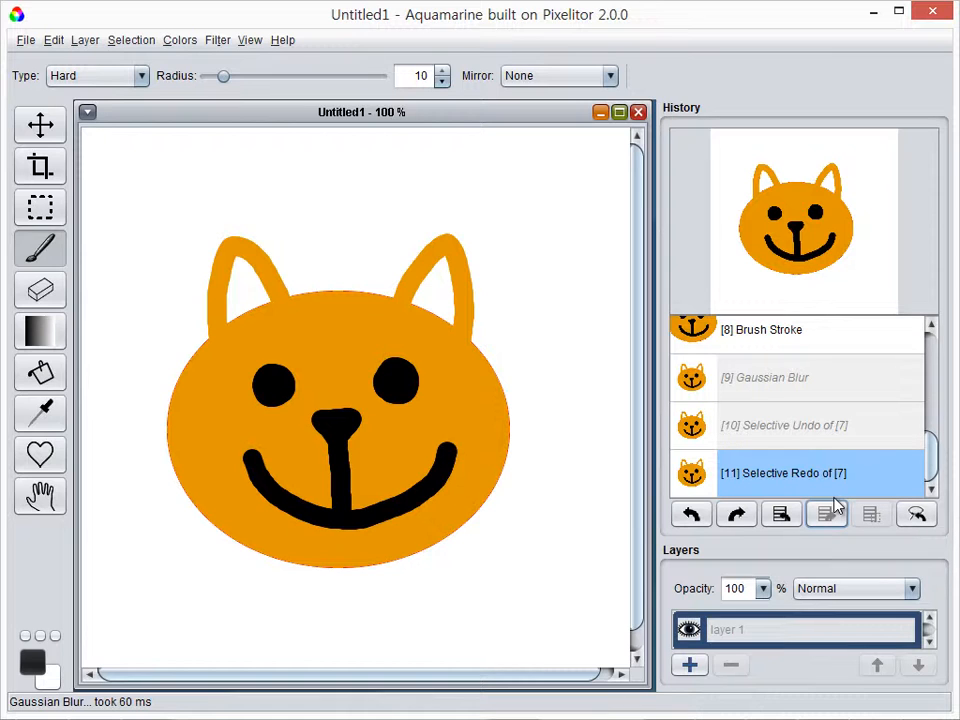
click(850, 382)
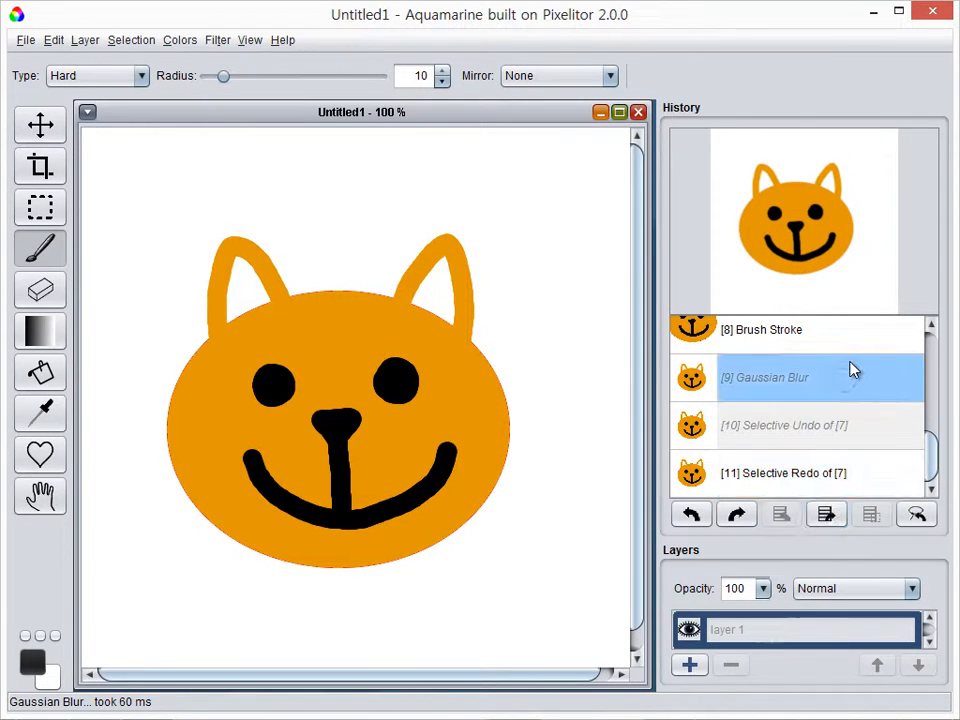
click(836, 515)
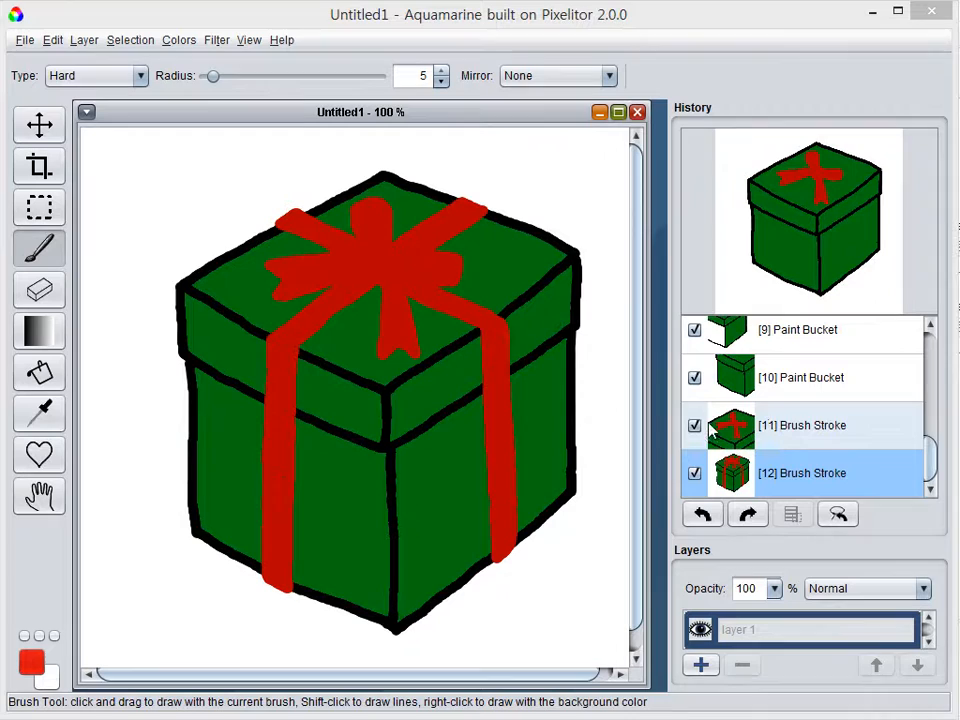
- Toggle the gift bow's brush stroke [11] off and back on in the history
click(697, 428)
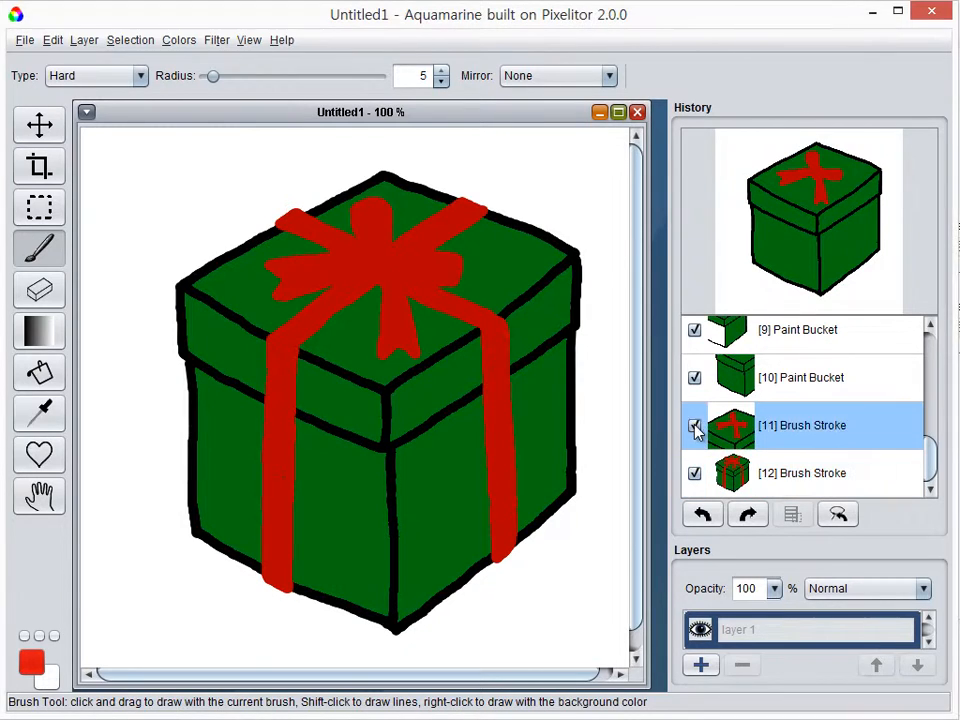
click(695, 427)
click(695, 427)
click(695, 427)
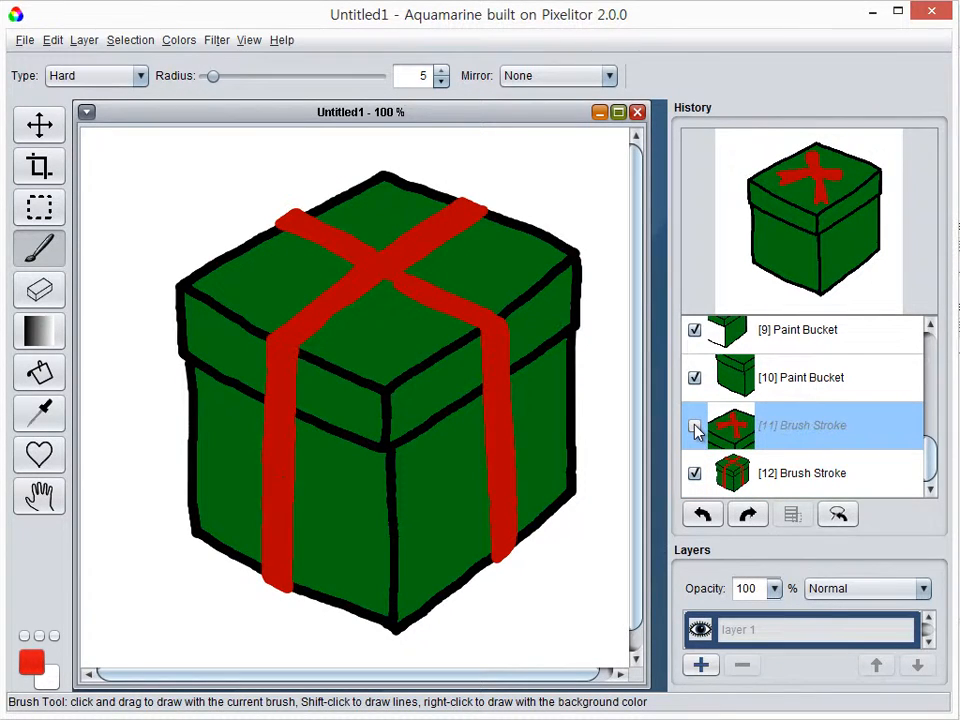
click(695, 427)
- Toggle the Paint Bucket fill [10] of the box's left face off and back on in the history
click(697, 380)
click(697, 380)
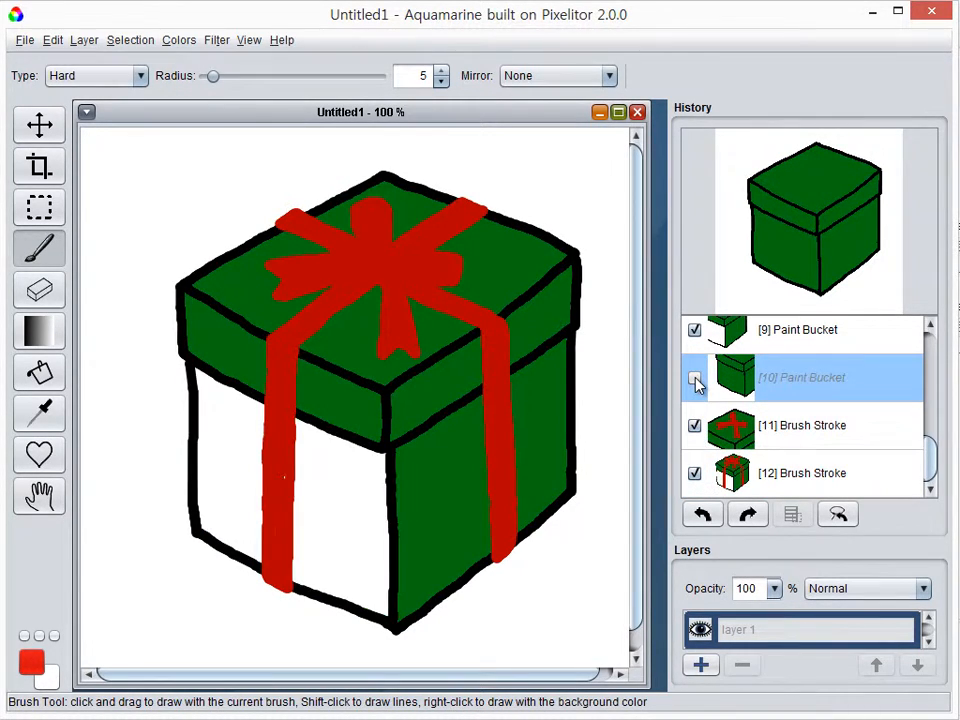
click(695, 380)
- Disable the Paint Bucket fill [9] of the box's right face in the history
click(694, 332)
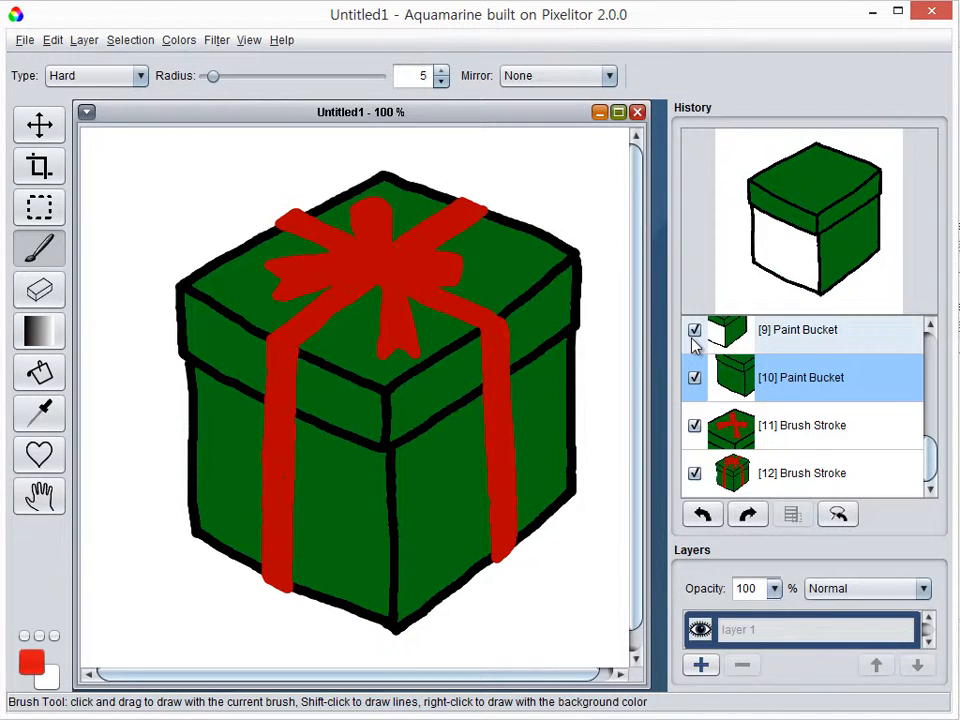
click(694, 332)
click(694, 334)
click(694, 332)
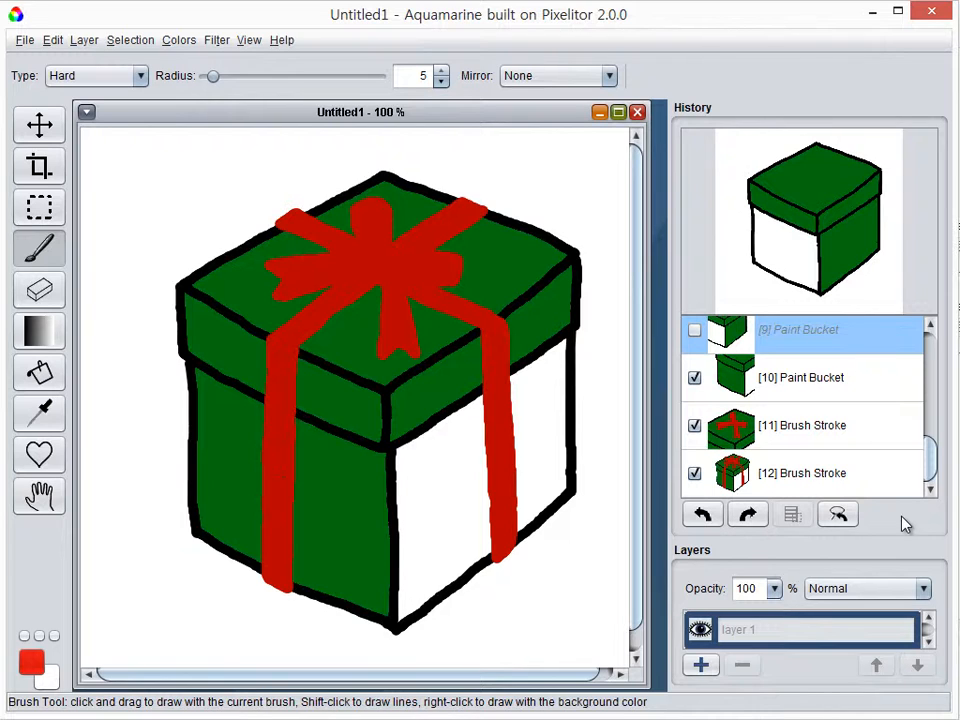
- Undo and redo the last two brush strokes, the gift box's ribbon and bow
key(ctrl+z)
key(ctrl+z)
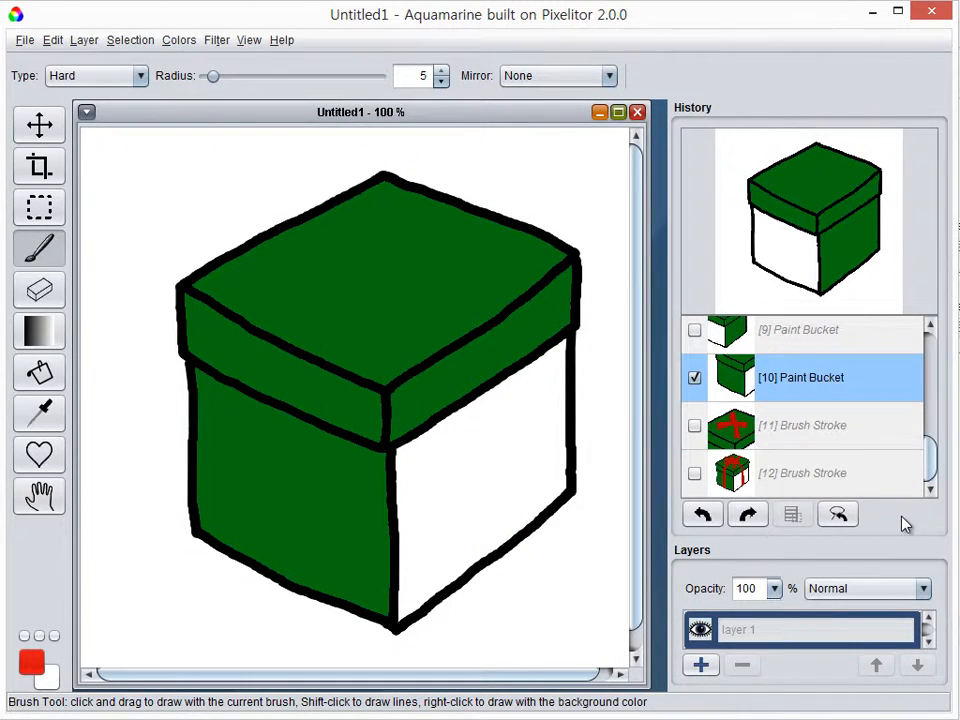
key(ctrl+shift+z)
key(ctrl+shift+z)
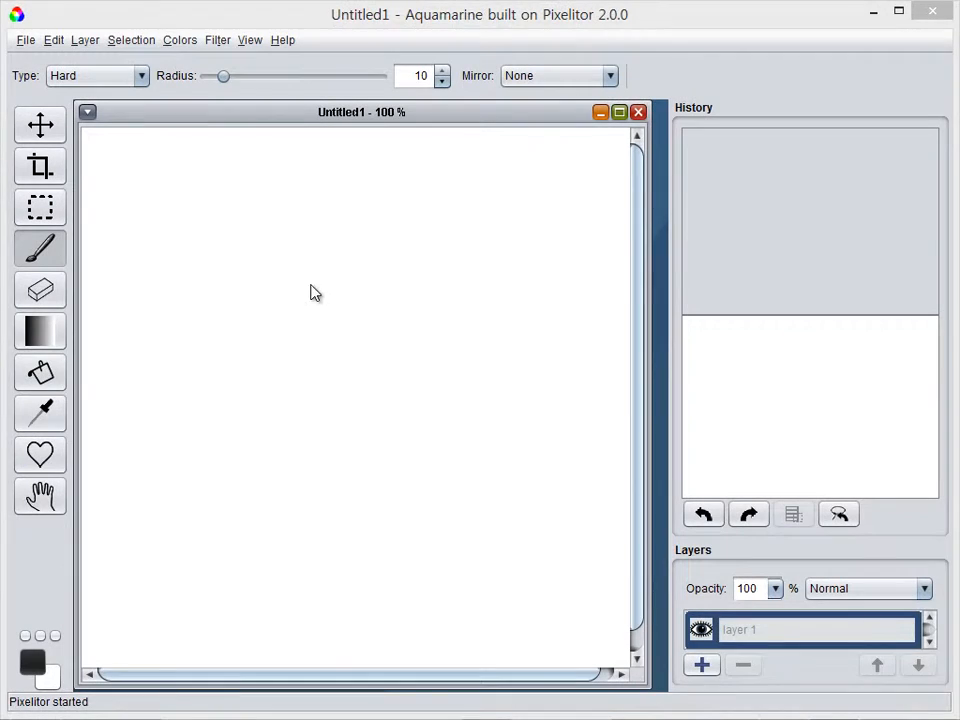
- Paint a black necktie silhouette and cover its lower half with a wide diagonal yellow stripe
mouse_move(312, 290)
mouse_down()
mouse_move(364, 214)
mouse_move(364, 302)
mouse_move(403, 476)
mouse_move(281, 456)
mouse_move(326, 306)
mouse_move(309, 264)
mouse_move(360, 276)
mouse_move(332, 375)
mouse_move(360, 388)
mouse_move(393, 430)
mouse_move(362, 505)
mouse_up()
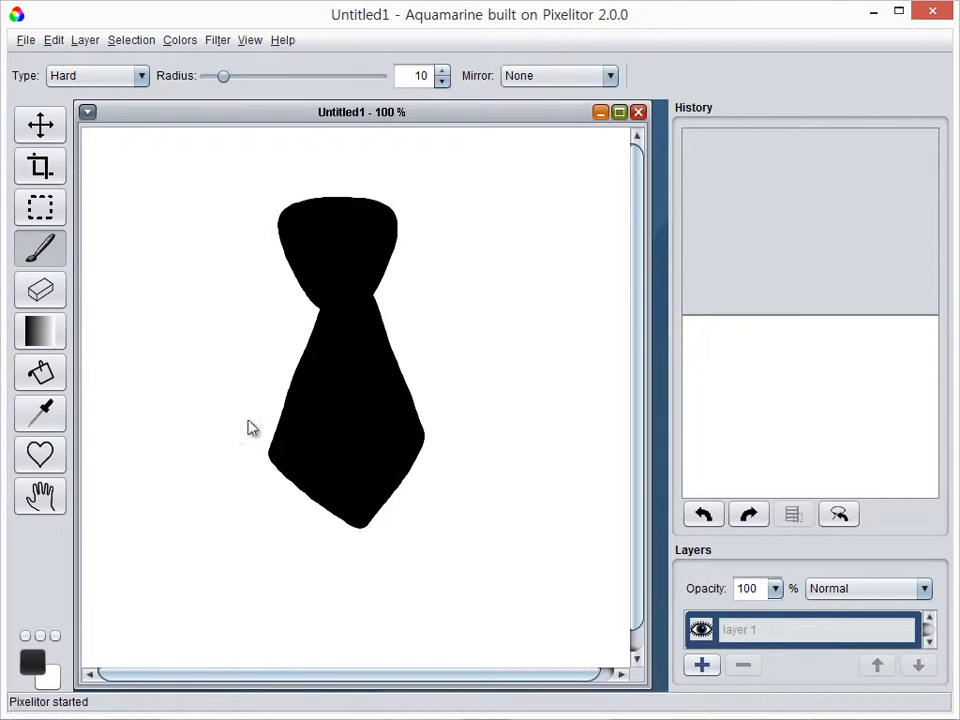
click(32, 662)
click(597, 235)
click(550, 485)
click(453, 570)
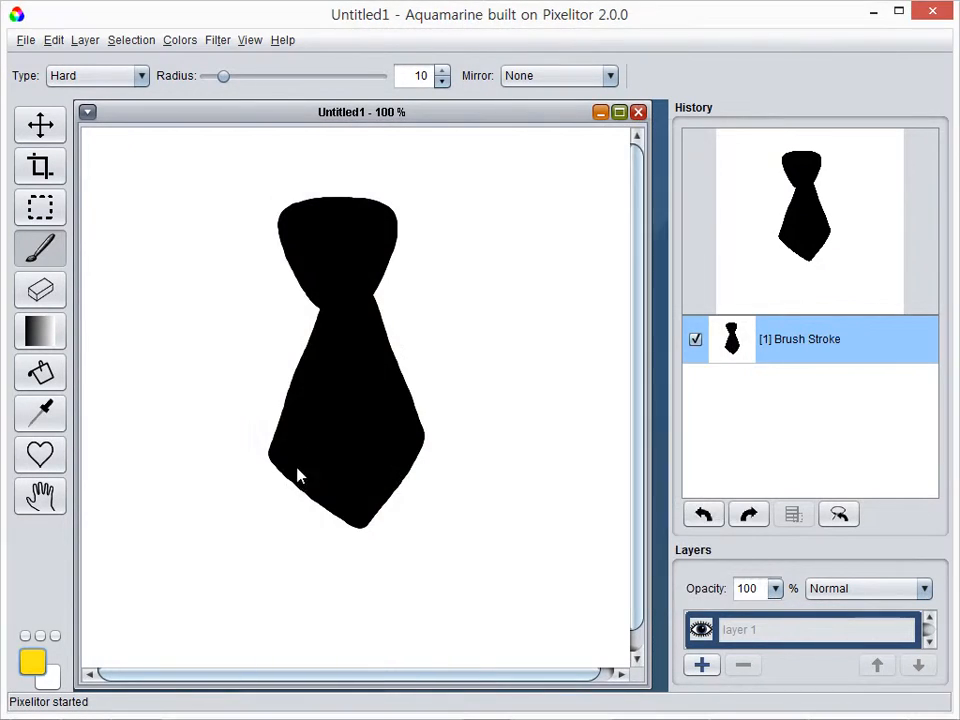
mouse_move(292, 482)
mouse_down()
mouse_move(351, 450)
mouse_move(394, 382)
mouse_move(321, 383)
mouse_move(294, 398)
mouse_move(296, 476)
mouse_move(319, 392)
mouse_move(381, 371)
mouse_move(399, 399)
mouse_up()
- Set the foreground color to red F50000 and fill the tie's upper black area with the Paint Bucket
click(32, 662)
click(592, 194)
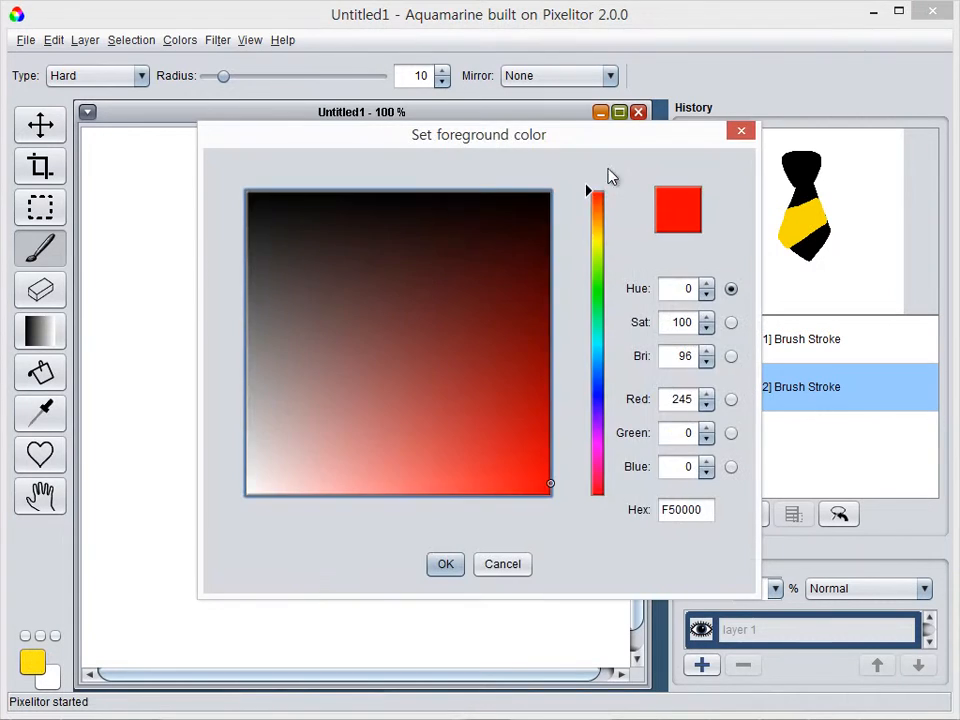
click(448, 547)
click(40, 372)
click(338, 226)
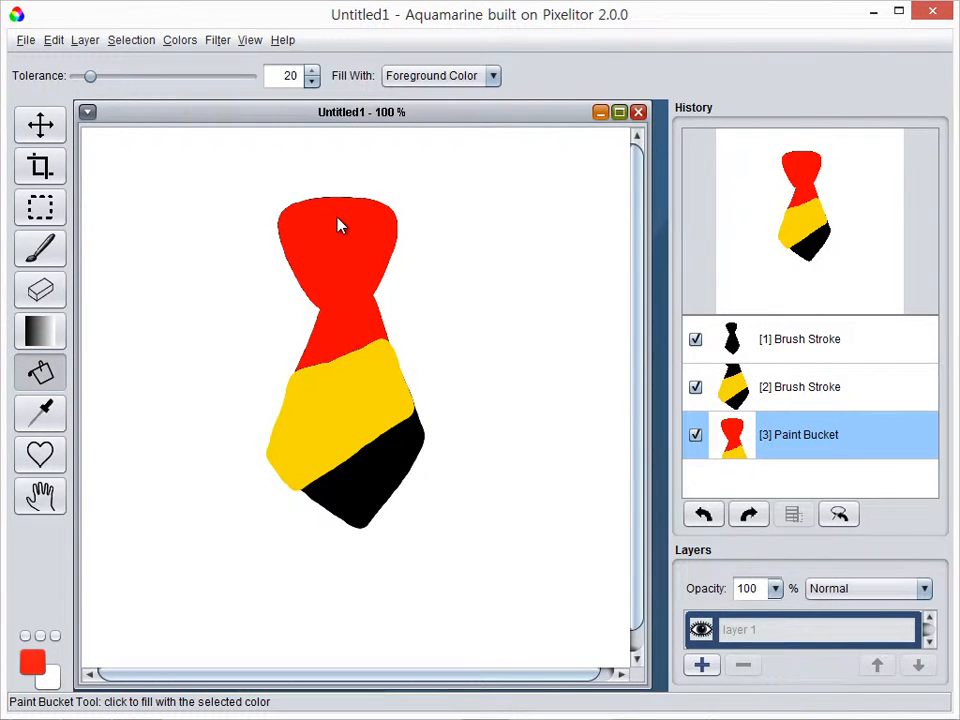
- Disable the black tie's brush stroke [1] in the history and re-enable it
click(697, 341)
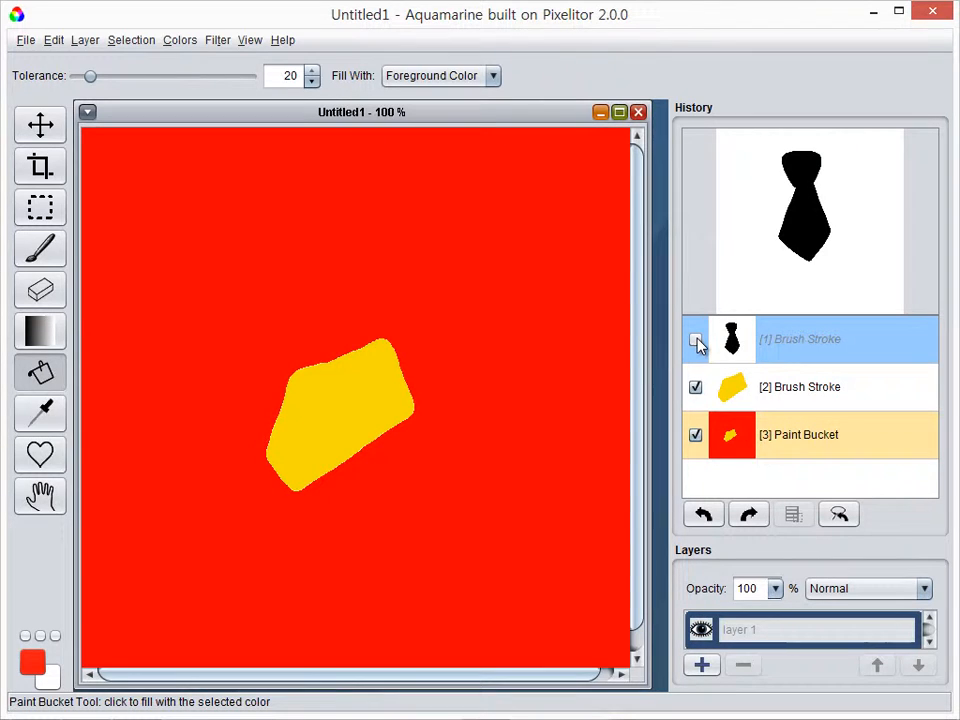
click(697, 341)
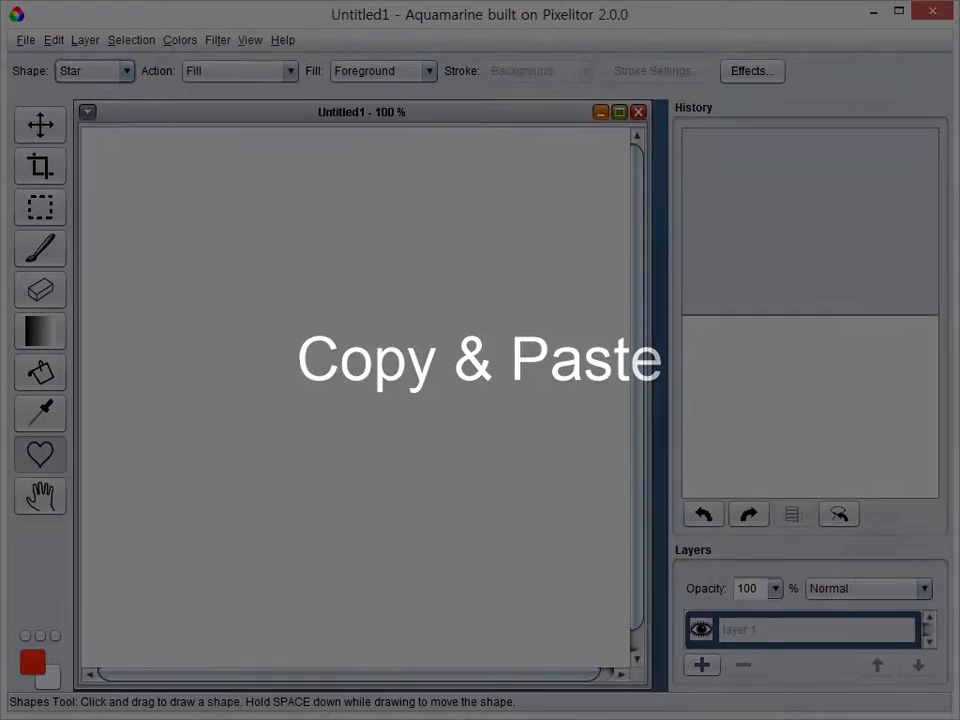
- Draw a small filled red star in the upper-left area of the blank canvas
drag(138, 198, 210, 258)
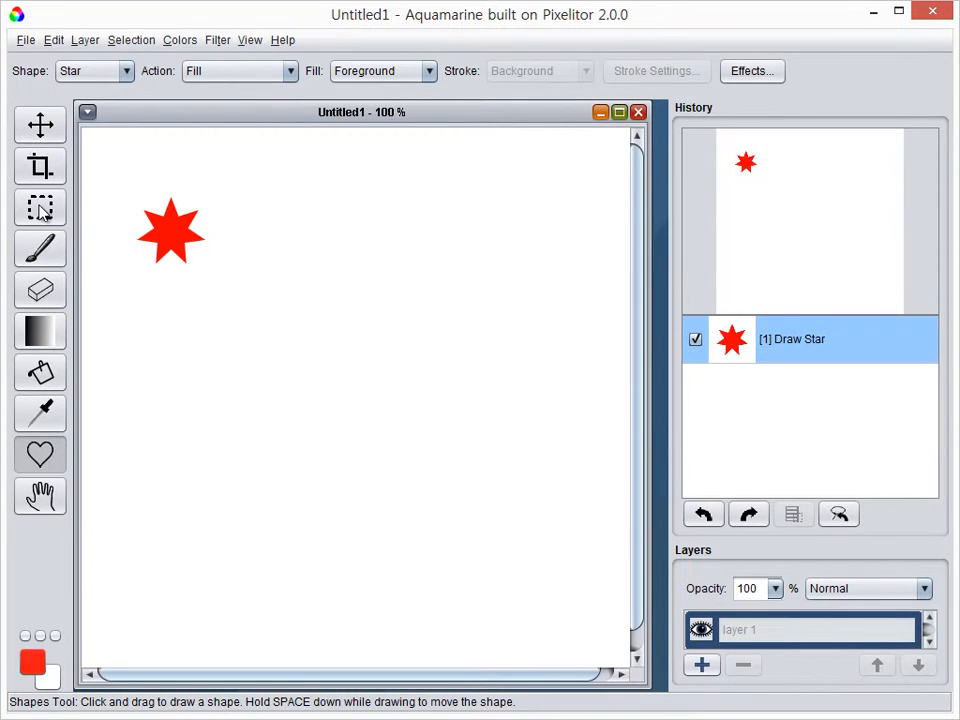
- Set the foreground color to a medium blue and fill the red star with the Paint Bucket
click(32, 372)
click(32, 662)
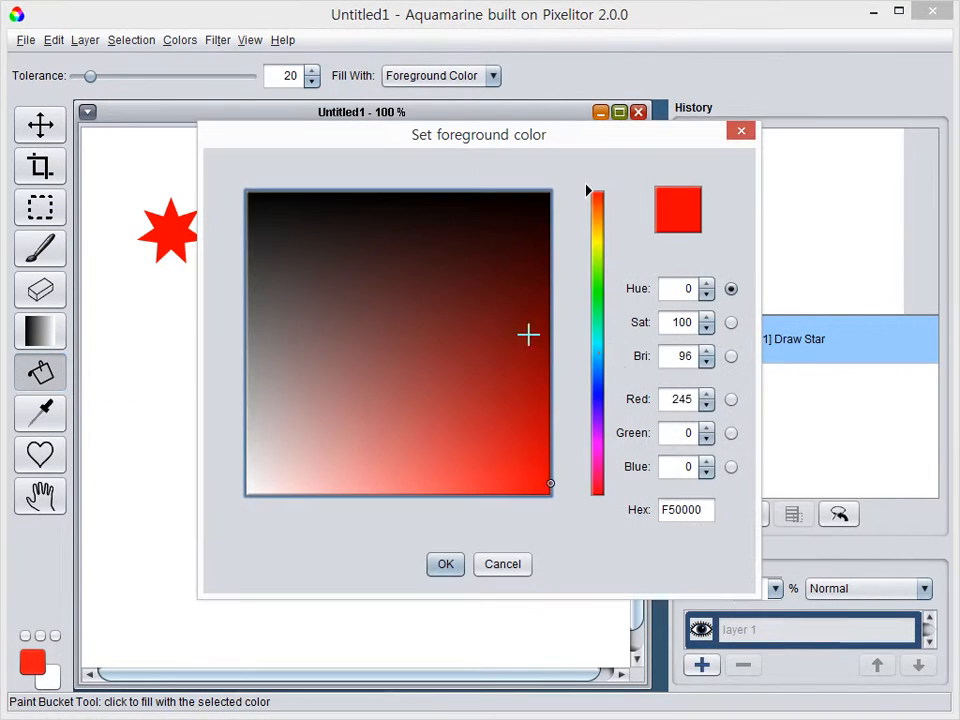
click(597, 376)
click(489, 407)
click(513, 424)
click(445, 564)
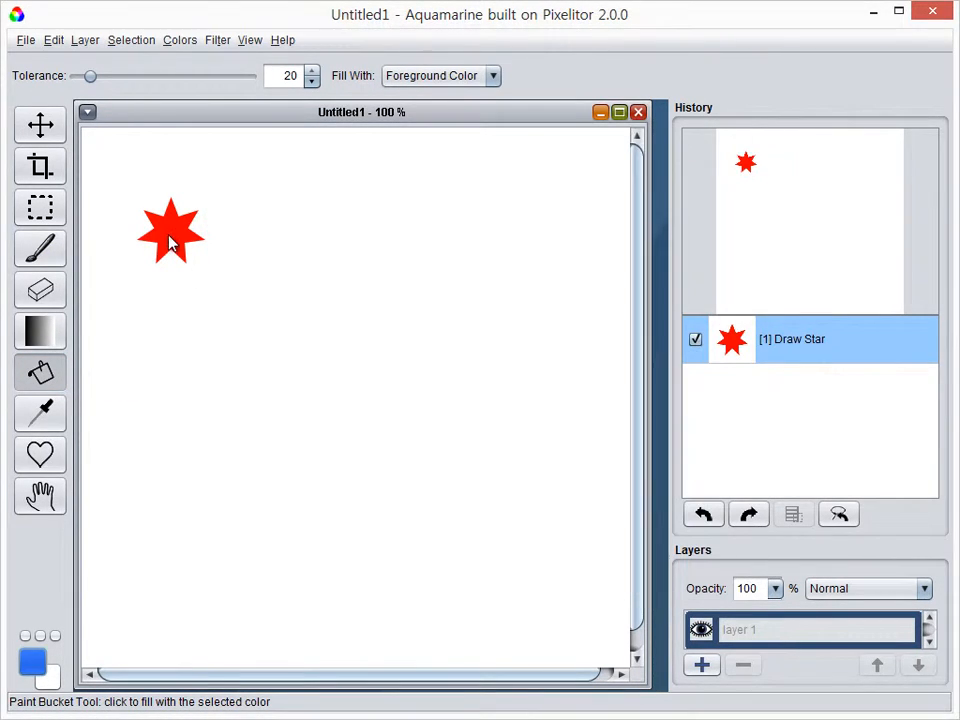
click(171, 240)
- Copy the blue star with a rectangular selection and paste three copies, spreading them over the canvas's upper-right, lower-left and lower-right areas
key(m)
drag(126, 189, 215, 272)
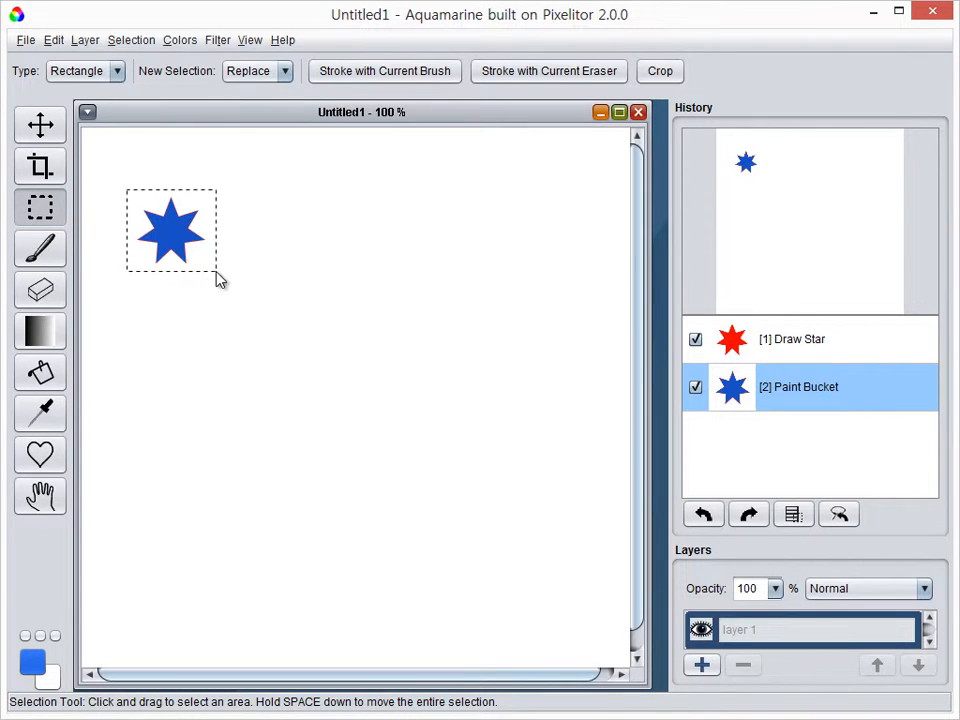
key(ctrl+c)
key(ctrl+v)
key(v)
key(ctrl+v)
drag(373, 413, 496, 499)
key(ctrl+v)
- Repeatedly disable and re-enable the original star's Paint Bucket operation [2] in the history, leaving it enabled
drag(928, 447, 928, 369)
click(697, 368)
click(697, 366)
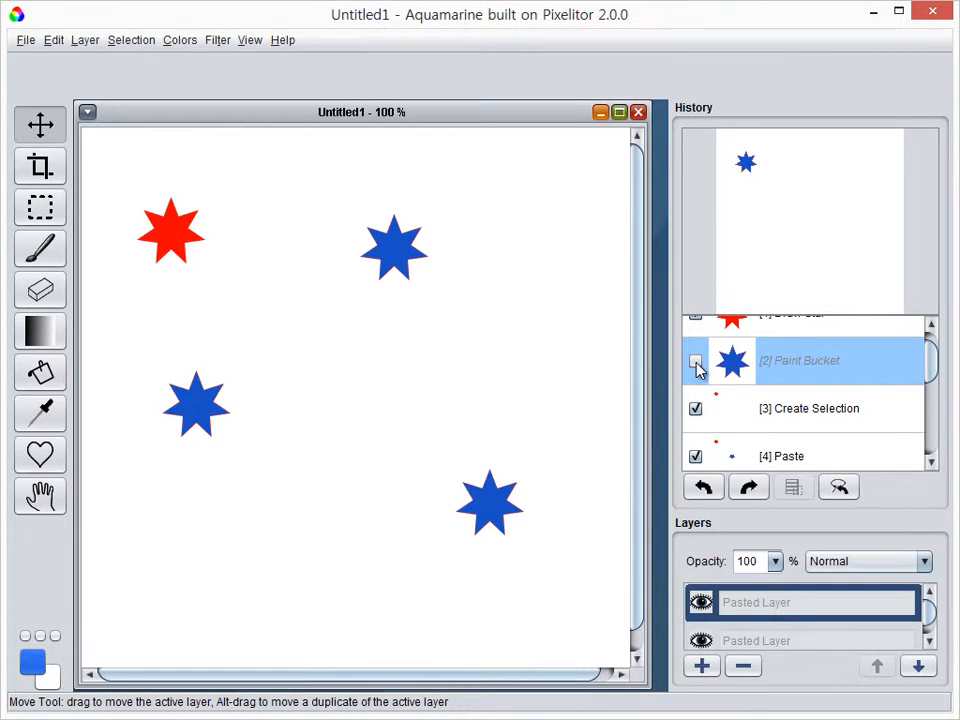
click(697, 366)
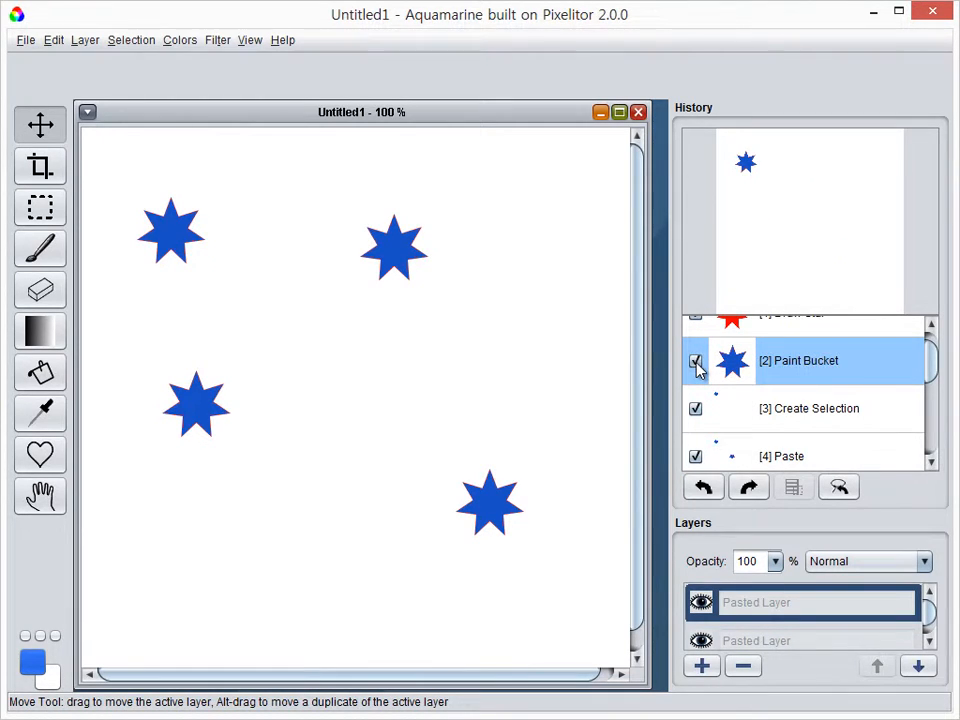
click(697, 366)
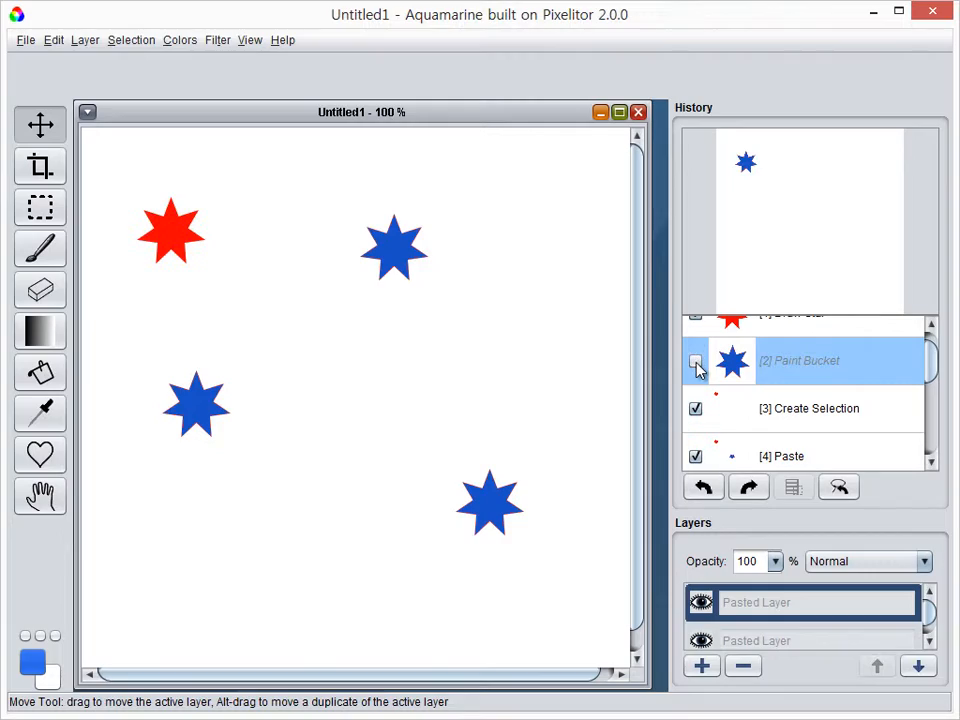
click(697, 366)
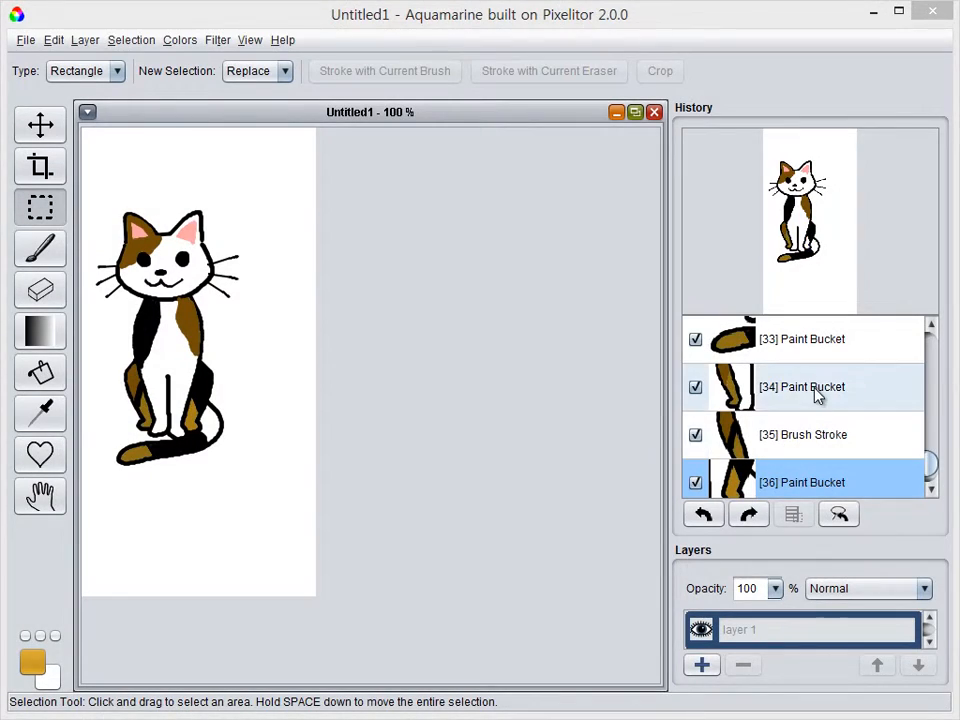
- Toggle the cat's front-leg fill, Paint Bucket [34], off and on in the history, leaving it enabled
click(814, 392)
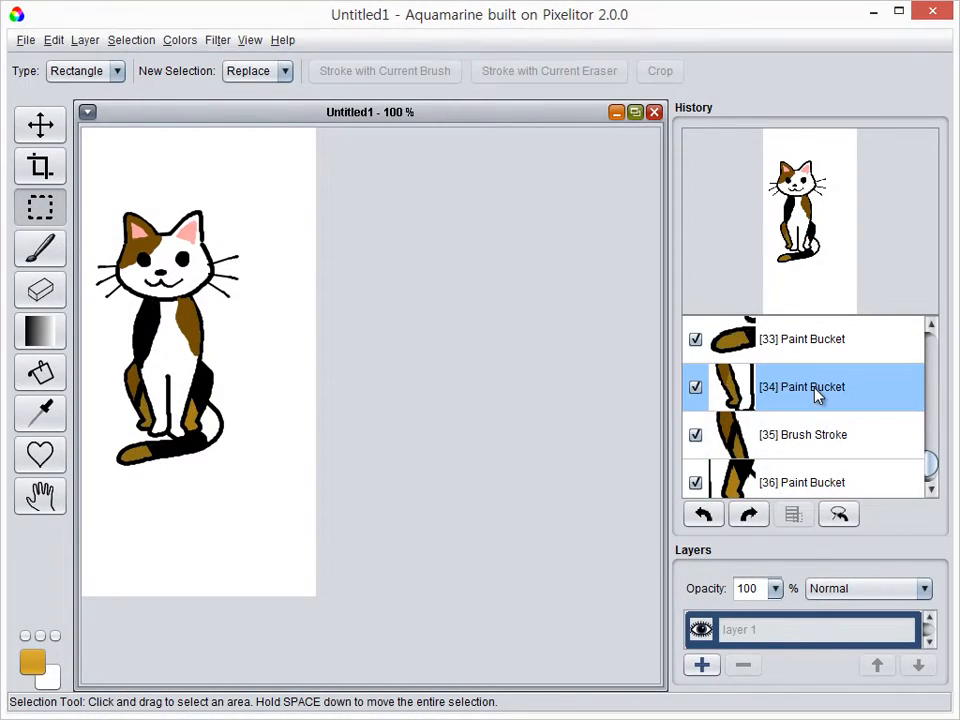
click(697, 388)
click(697, 388)
click(697, 388)
click(697, 388)
click(697, 388)
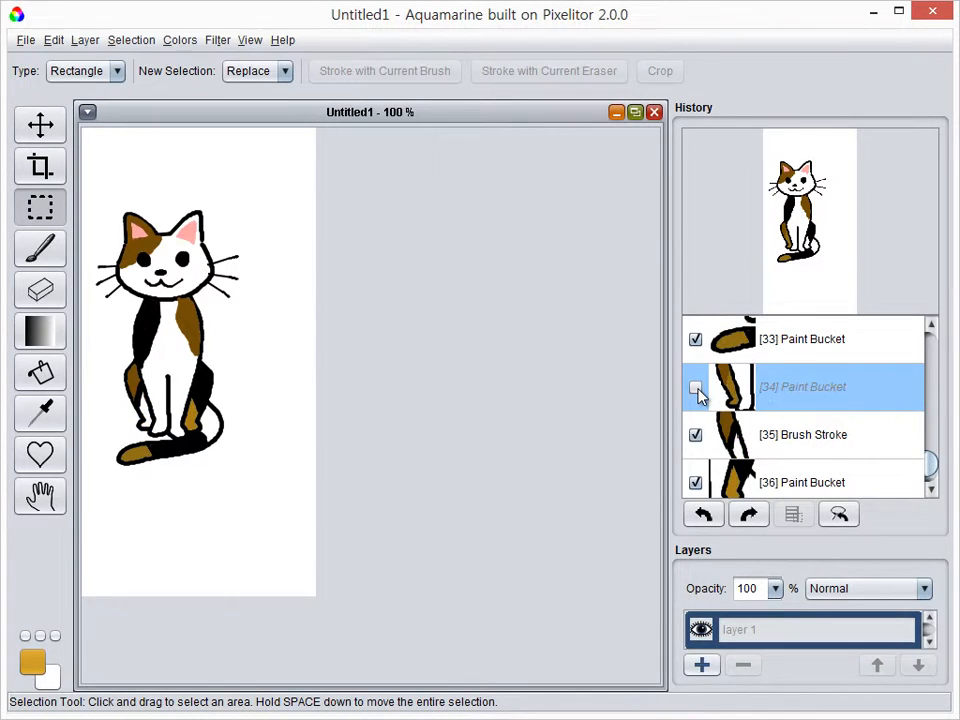
click(697, 388)
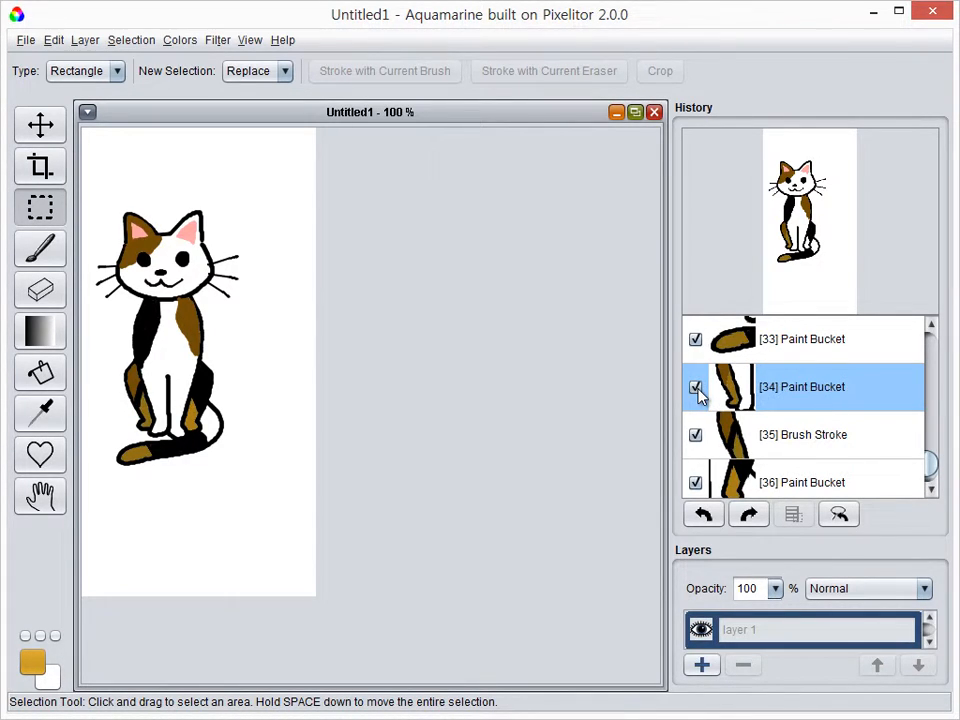
- Create a selection from the region affected by Paint Bucket [34] and clear it
click(840, 514)
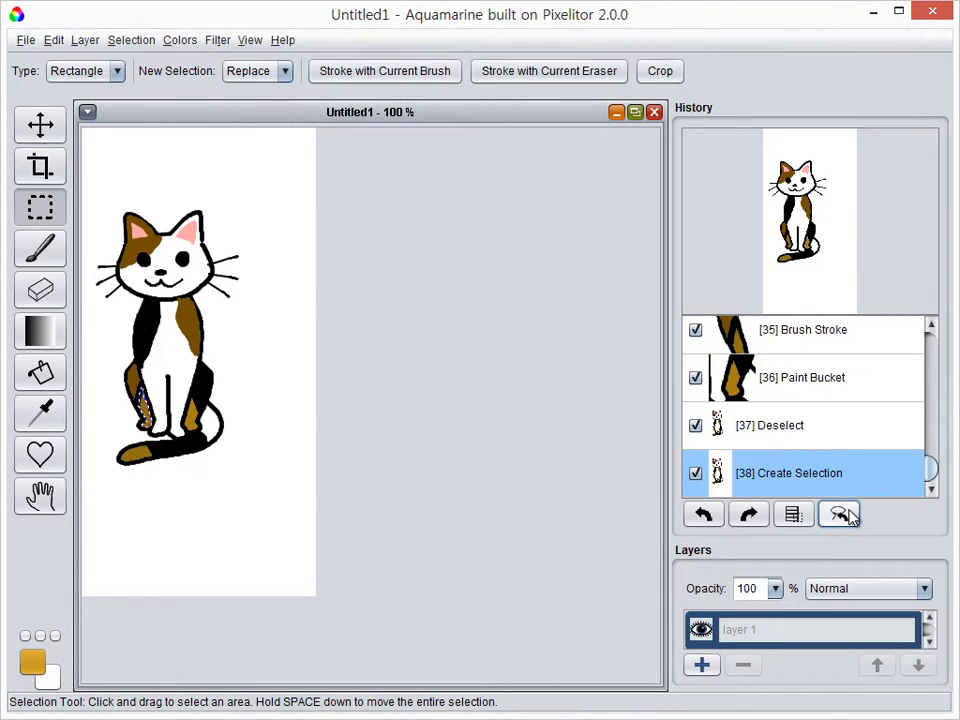
click(183, 466)
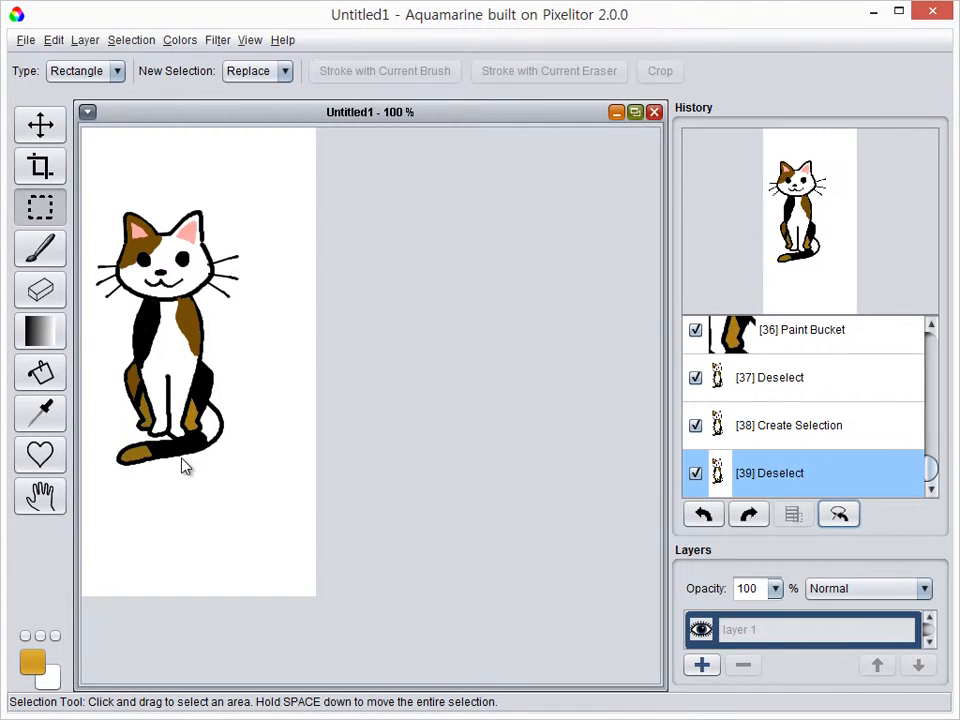
- Select a rectangle around the whiskers on the right of the cat's face and find the history actions affecting that area
drag(256, 241, 218, 306)
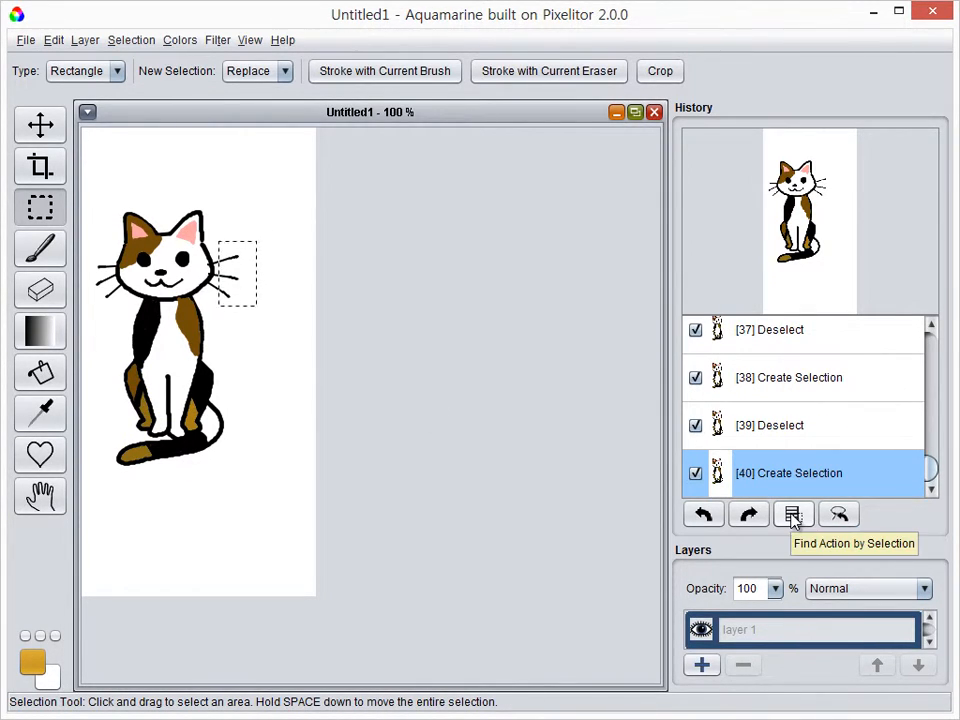
click(793, 516)
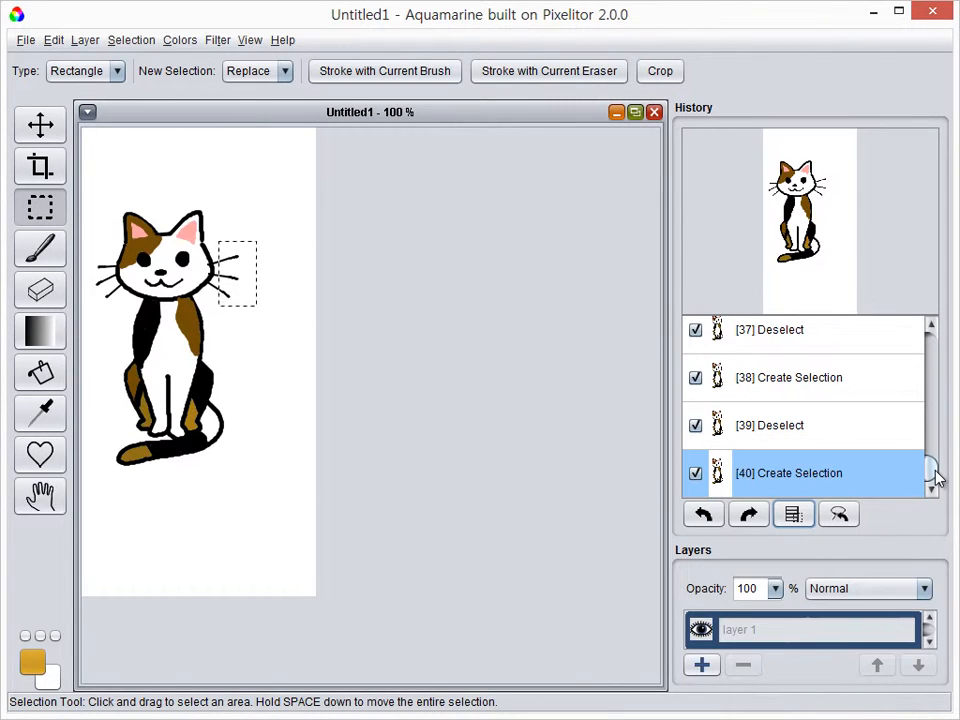
drag(934, 476, 943, 388)
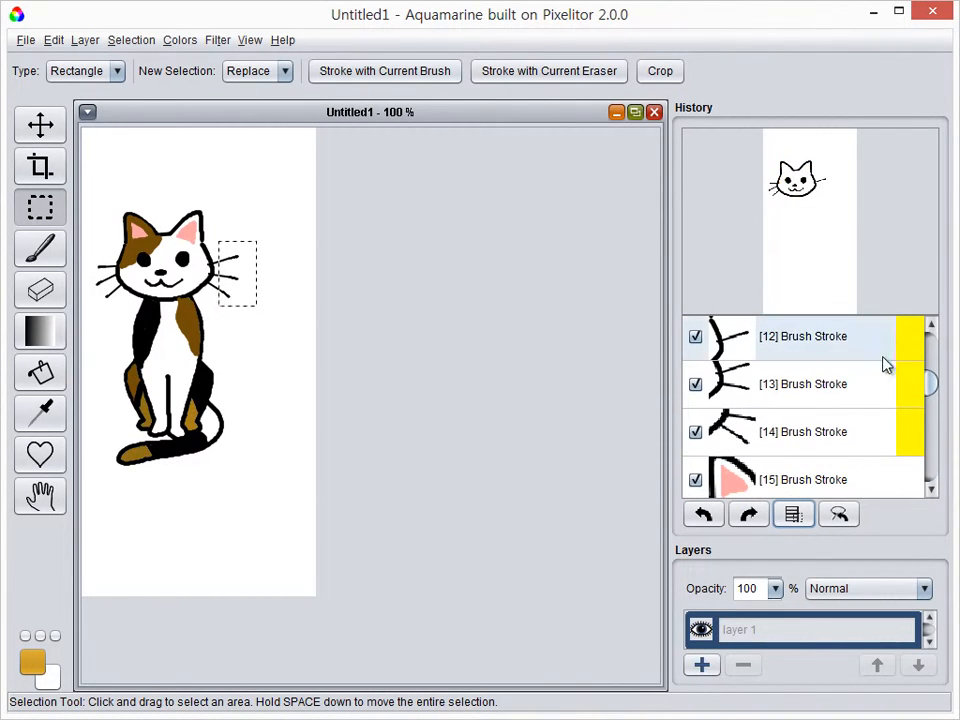
- Disable the three whisker brush strokes [12], [13] and [14] in the history and re-enable them all
click(695, 337)
click(695, 384)
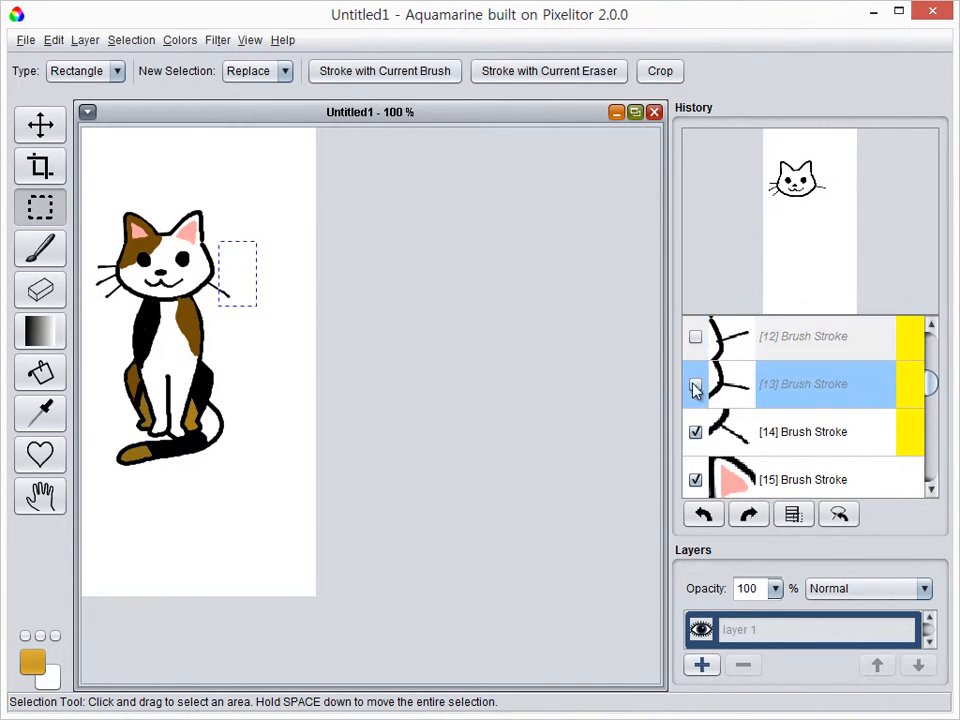
click(696, 433)
click(696, 432)
click(695, 384)
click(695, 337)
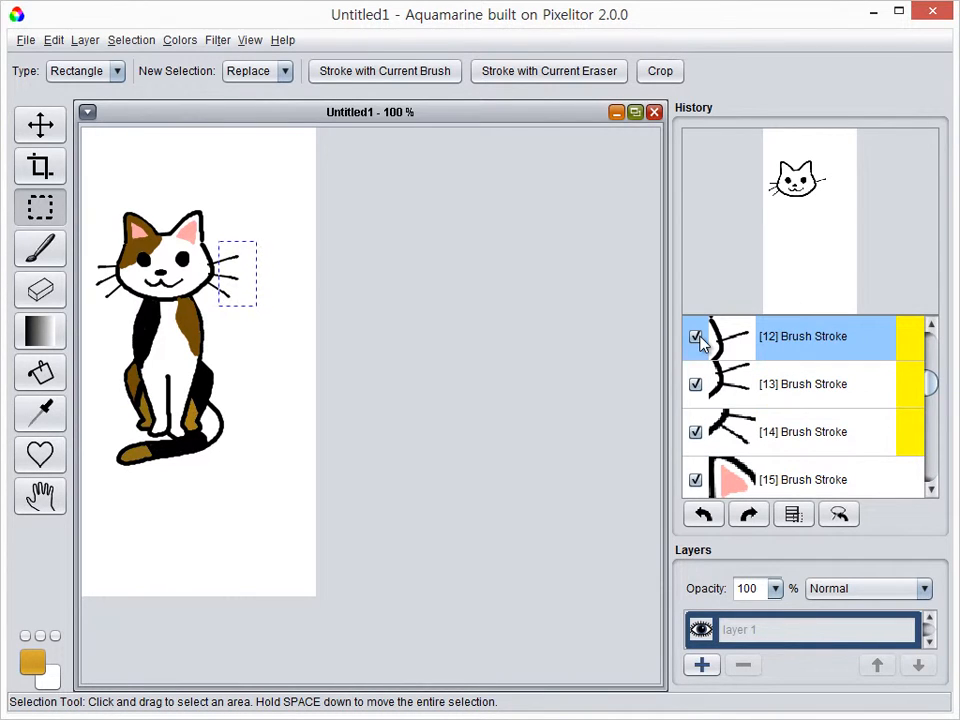